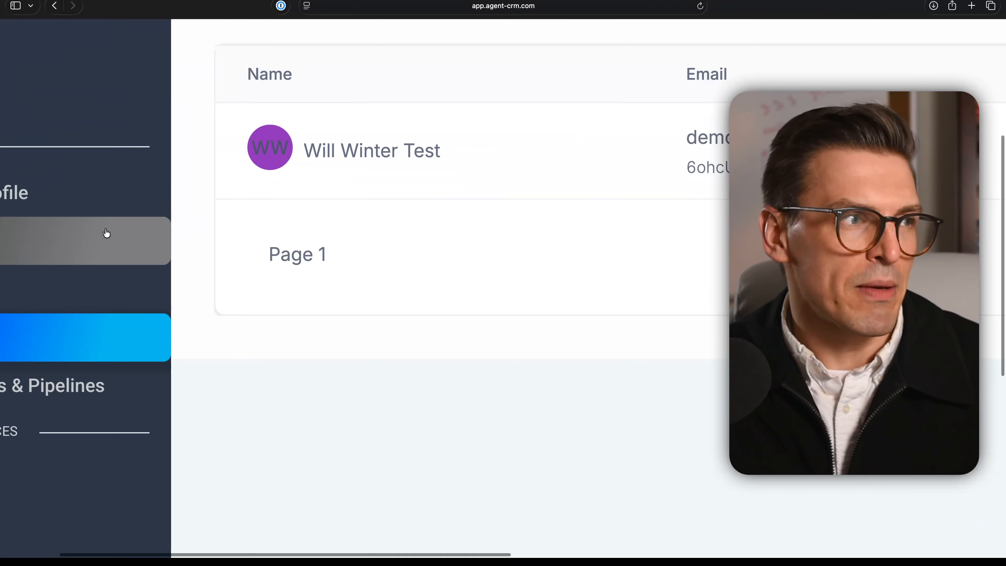
Open the My Profile settings and review the personal data fields and the calendar selection options.
click(106, 233)
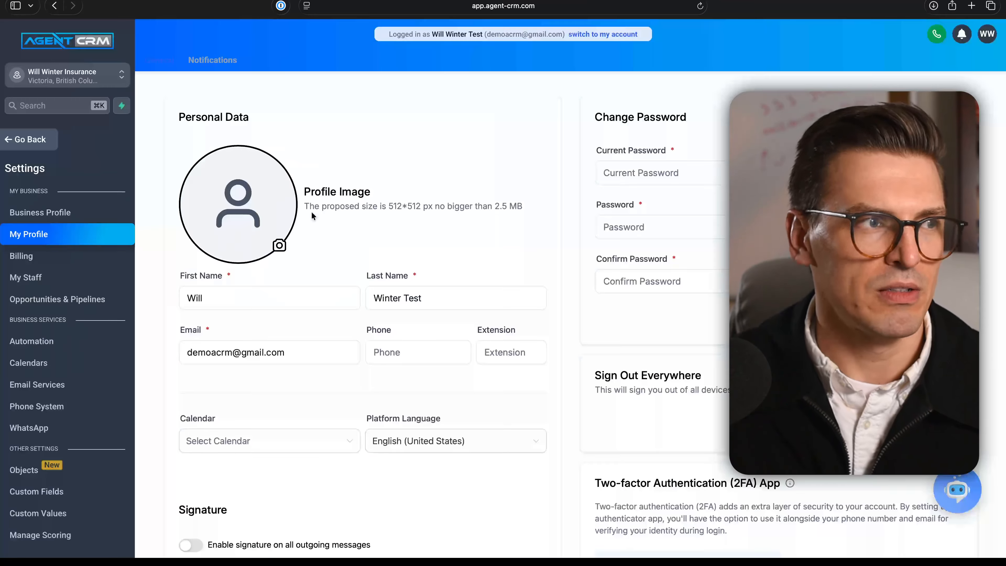
scroll(281, 218, down, 2)
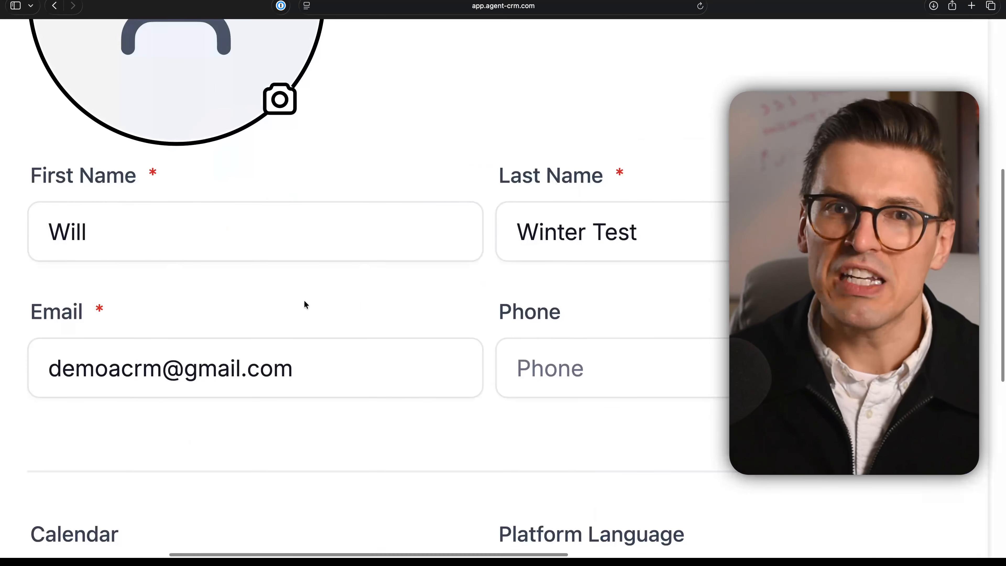
click(287, 297)
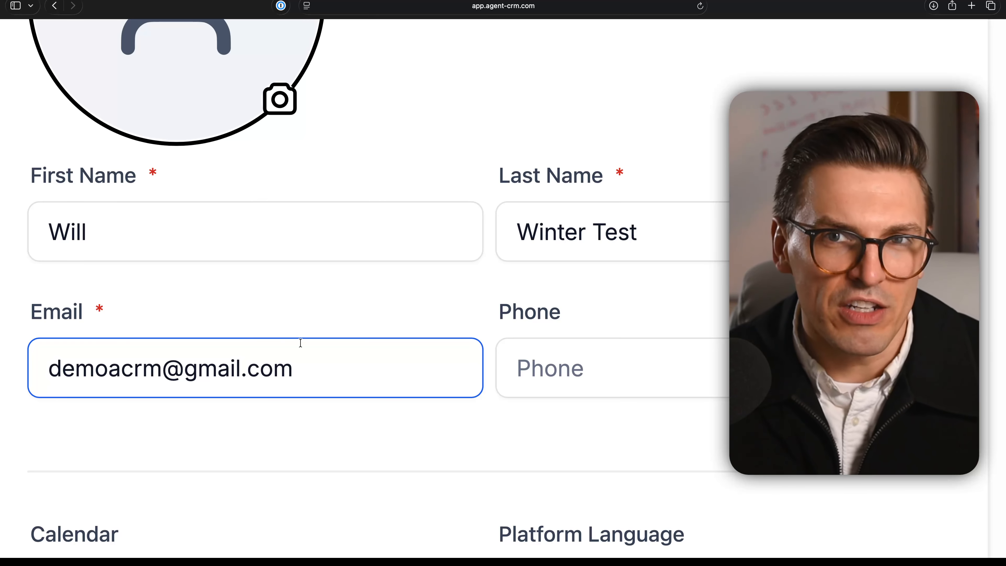
click(312, 327)
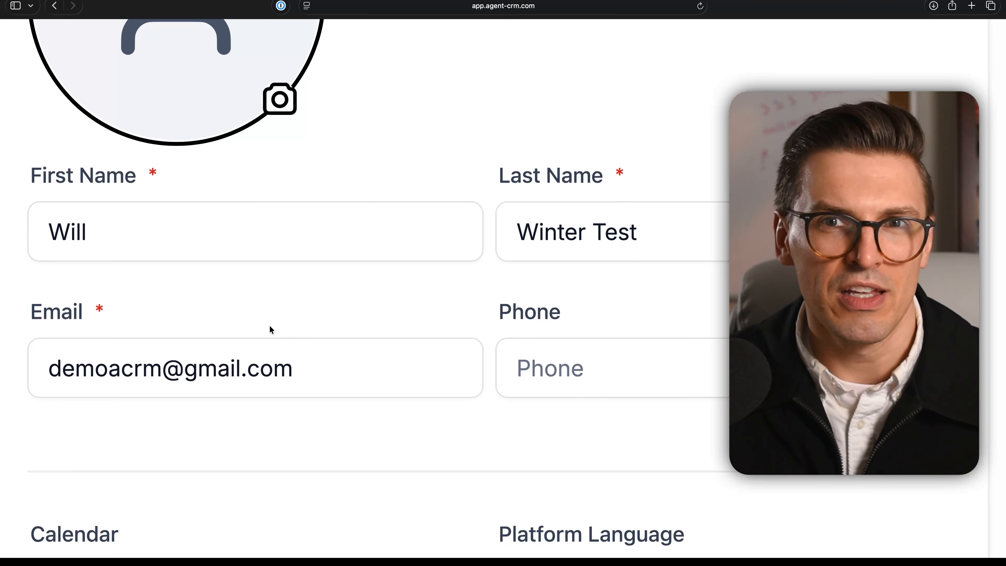
scroll(283, 386, down, 3)
click(287, 344)
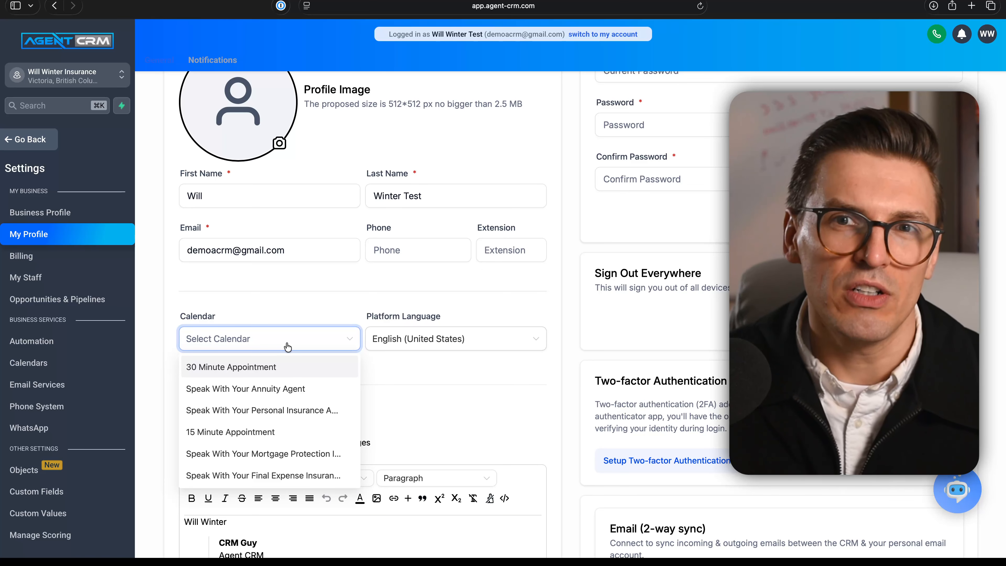
click(304, 297)
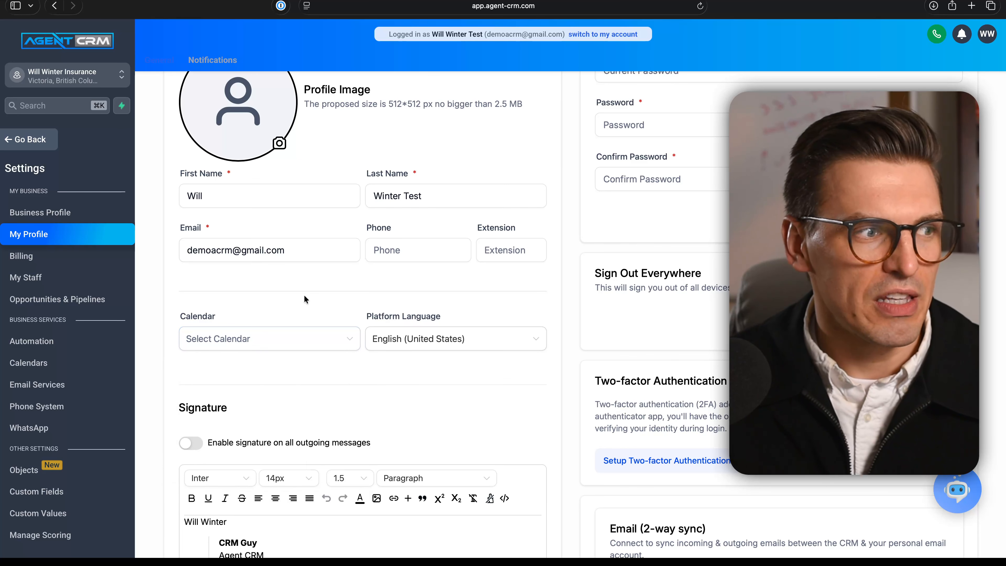
Scroll through the profile page to examine the email signature editor and its options.
scroll(340, 377, down, 4)
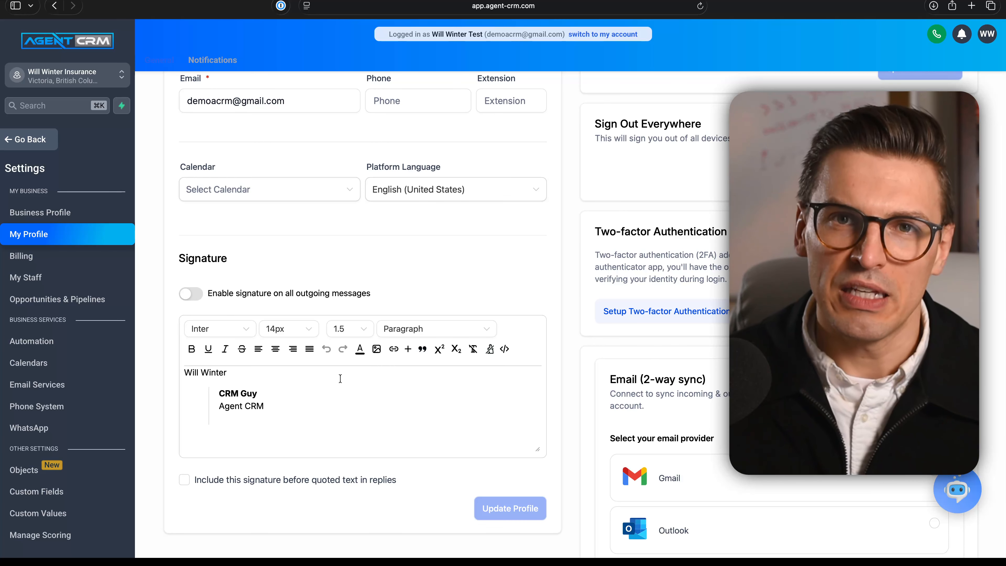
scroll(341, 378, down, 1)
scroll(340, 378, up, 4)
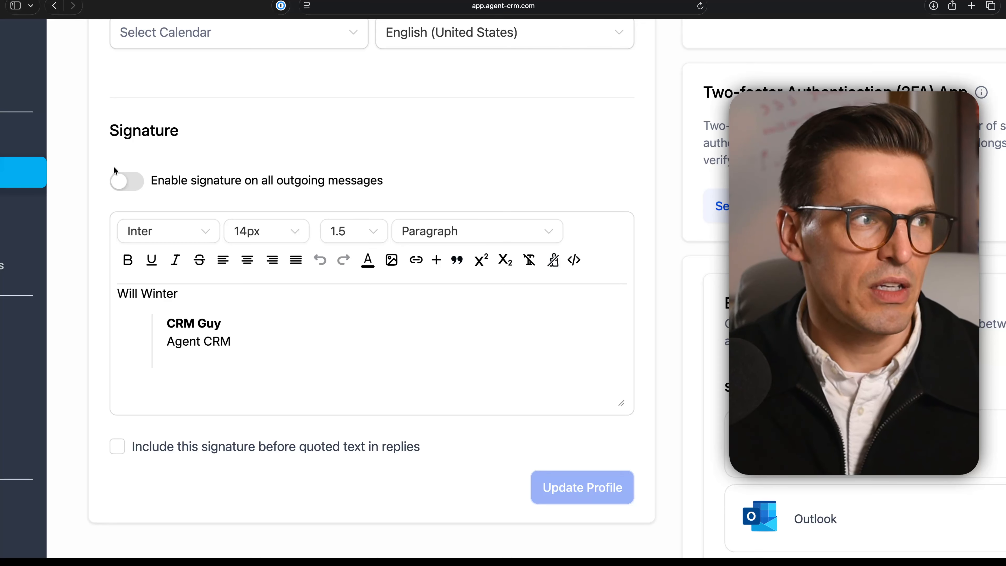
scroll(119, 181, up, 5)
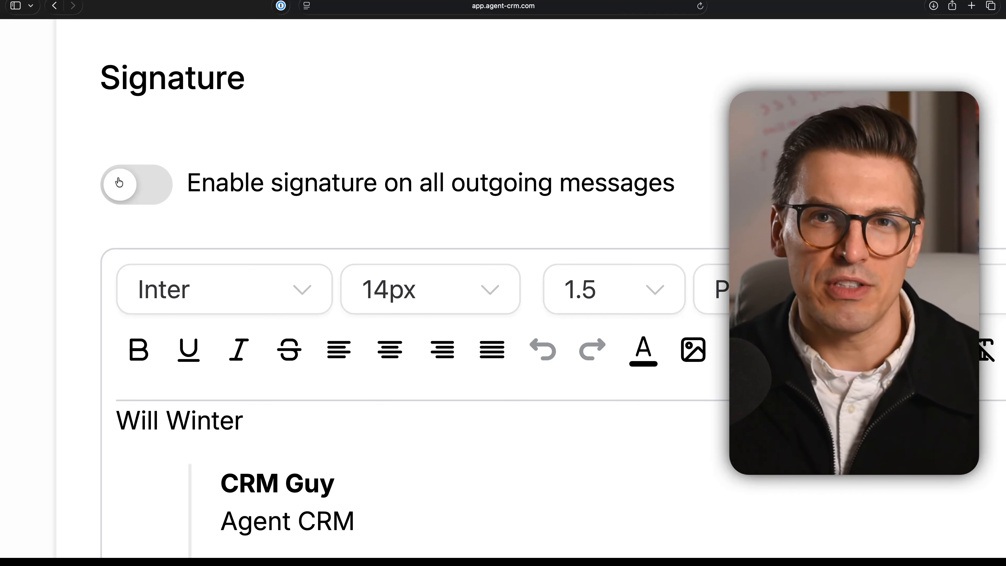
scroll(275, 233, down, 8)
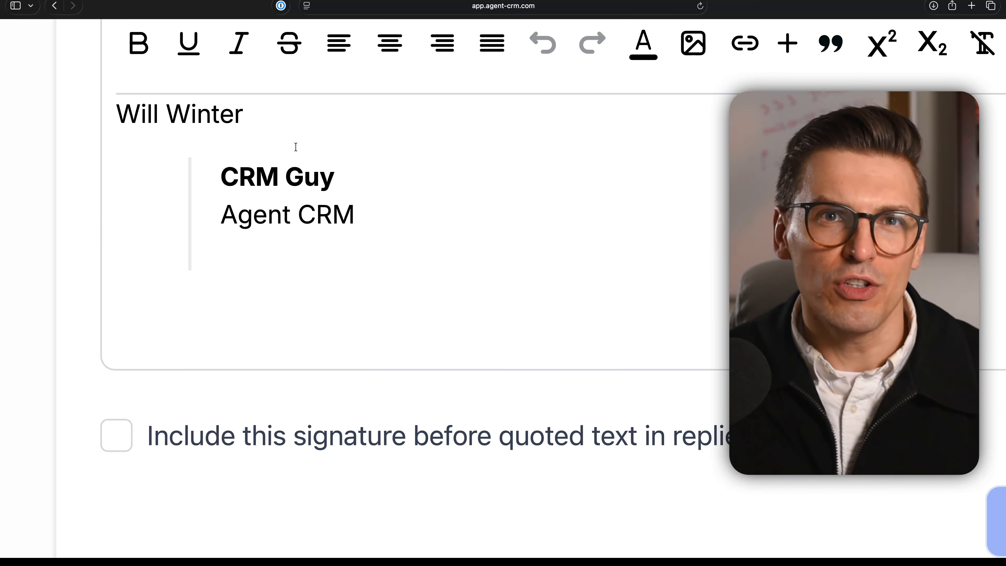
scroll(294, 148, up, 3)
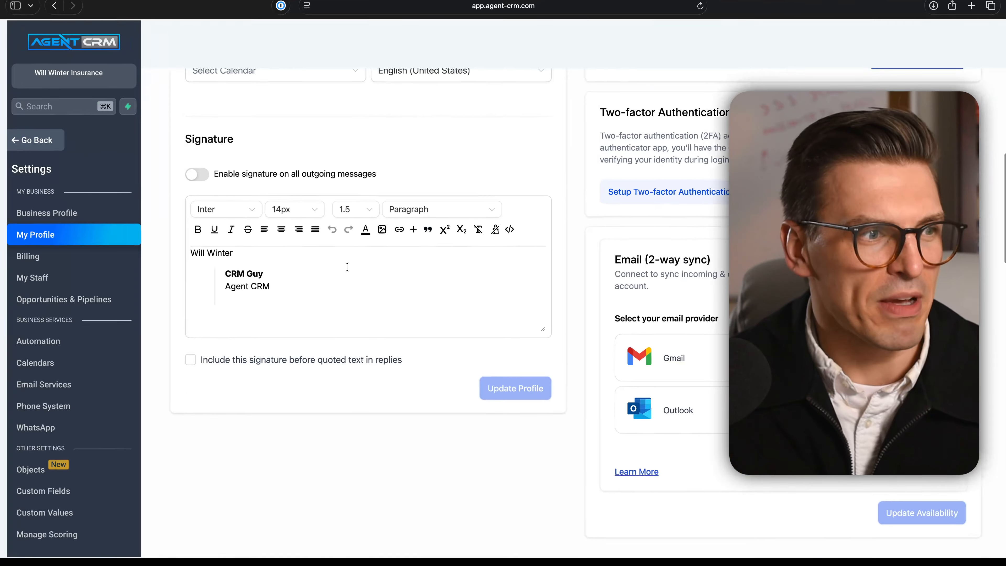
scroll(286, 254, up, 3)
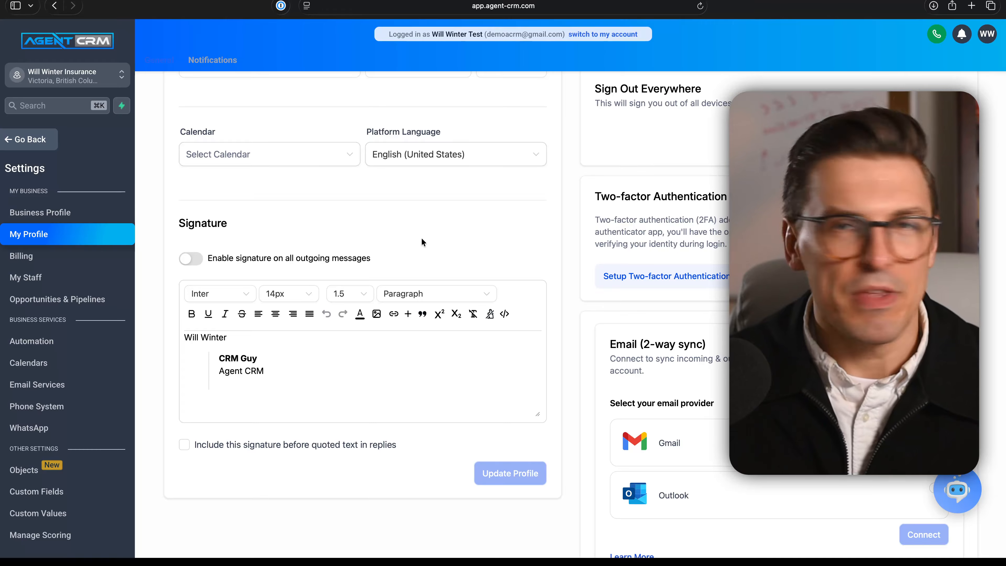
scroll(421, 238, up, 3)
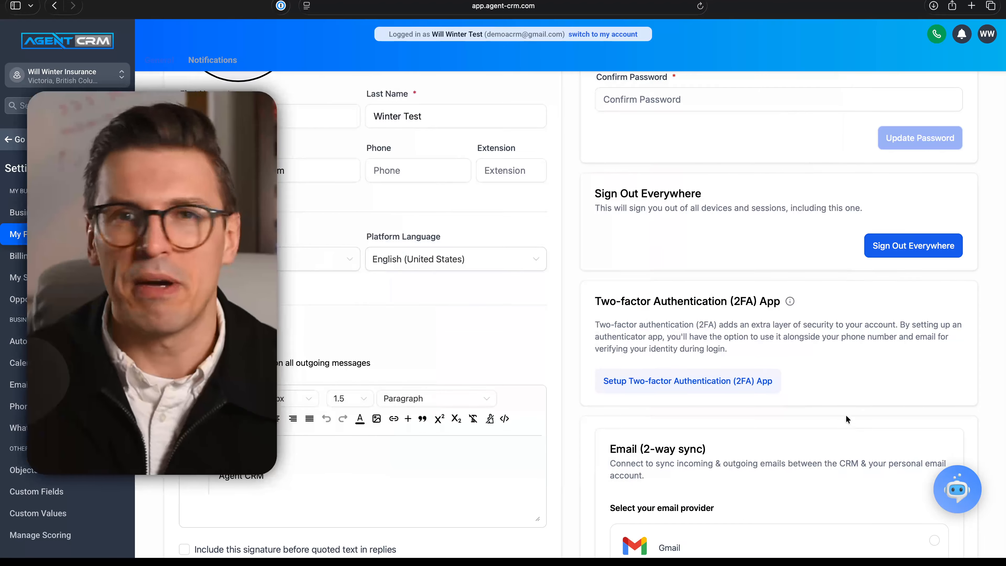
scroll(816, 256, up, 5)
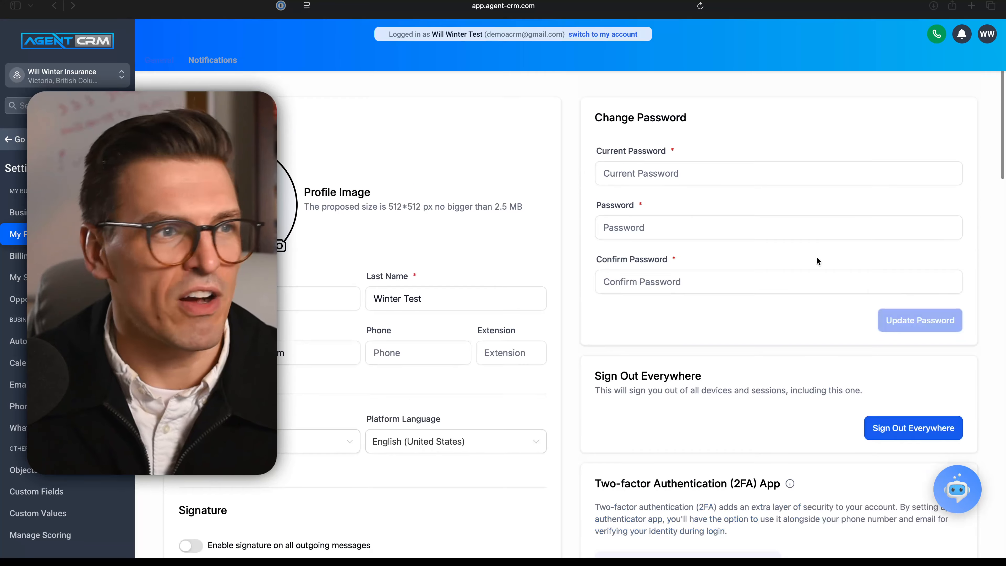
Examine the two-factor authentication, email sync, and Calendar Settings sections further down the profile page.
scroll(747, 257, down, 7)
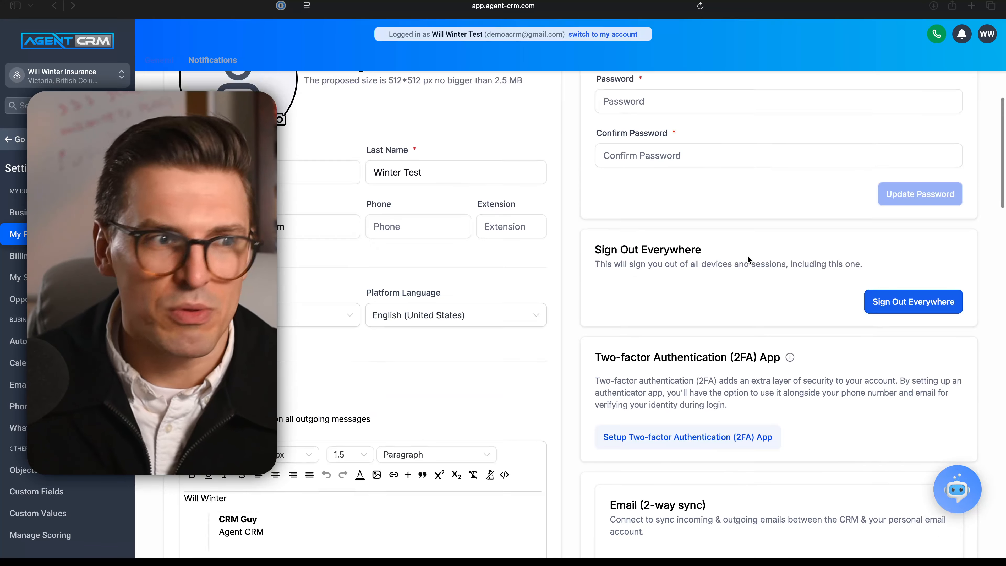
scroll(747, 260, down, 5)
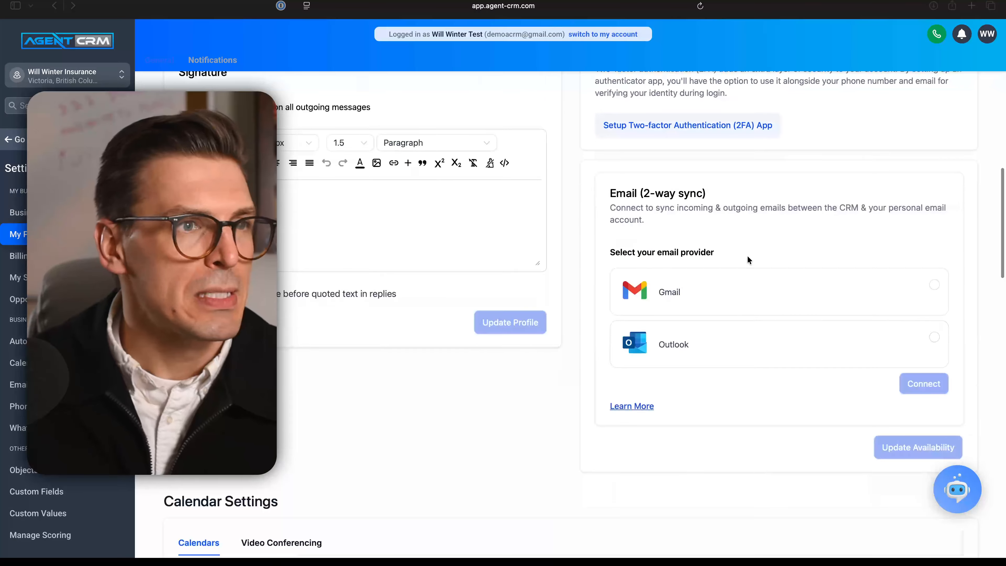
scroll(749, 251, up, 1)
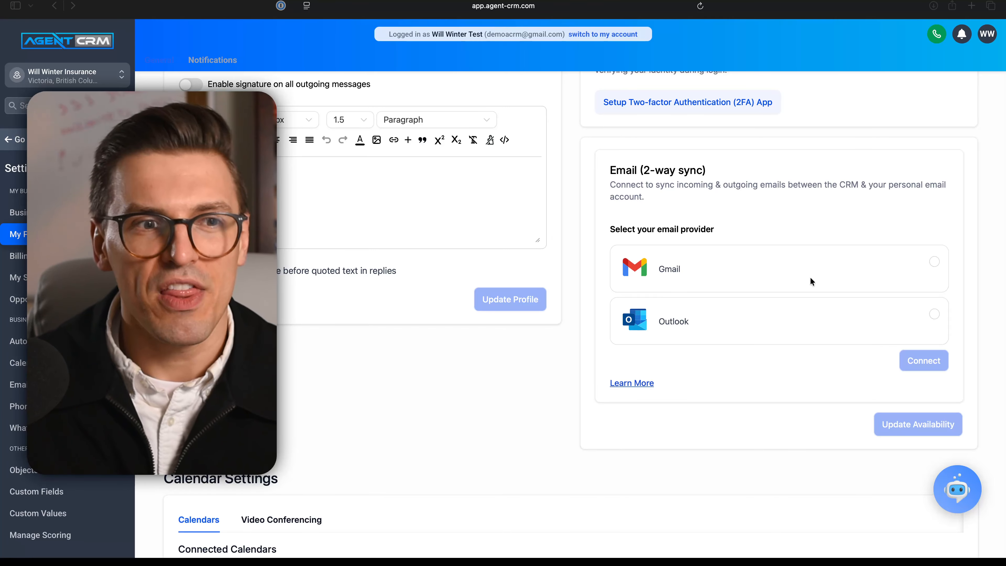
scroll(810, 276, down, 3)
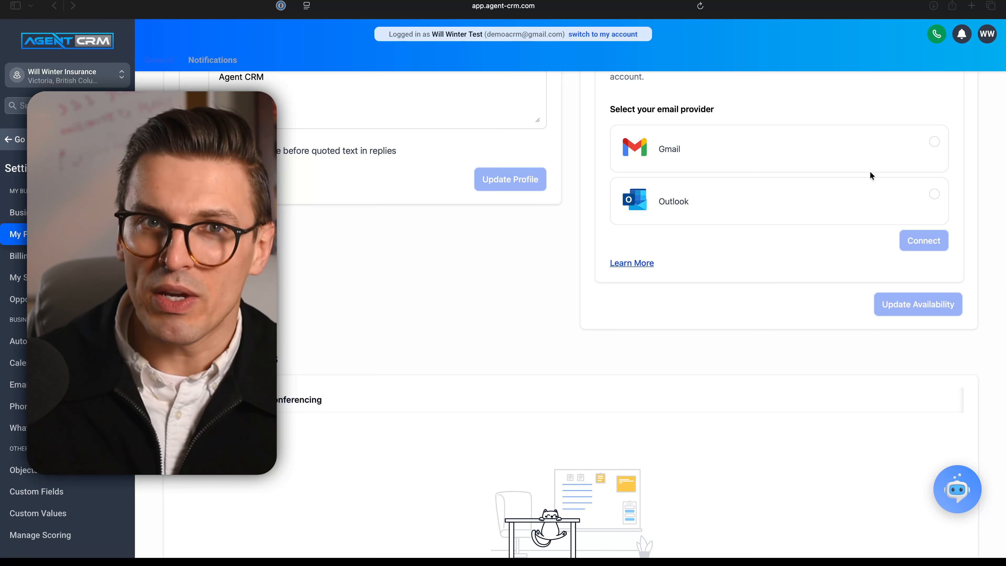
scroll(727, 337, down, 5)
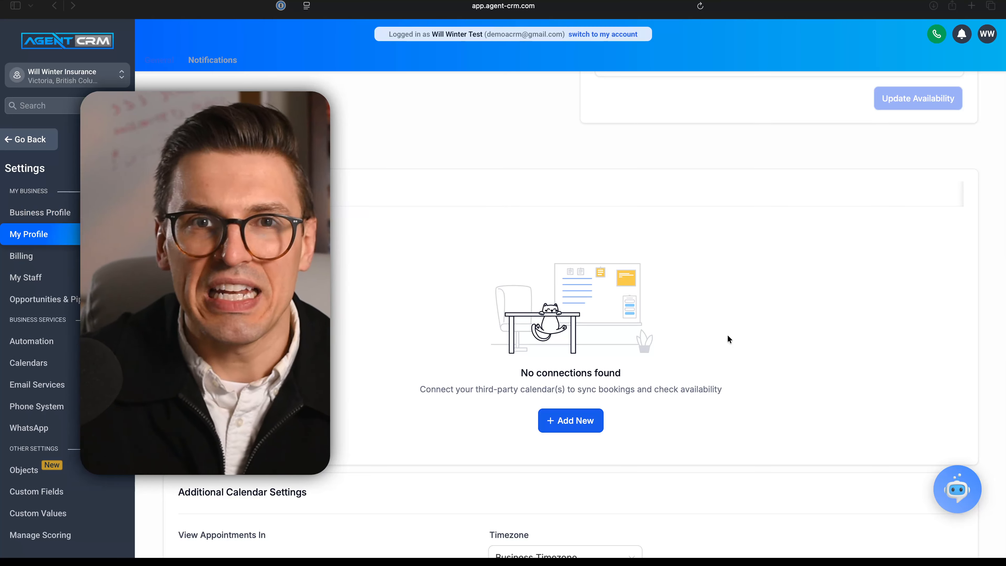
scroll(637, 376, down, 1)
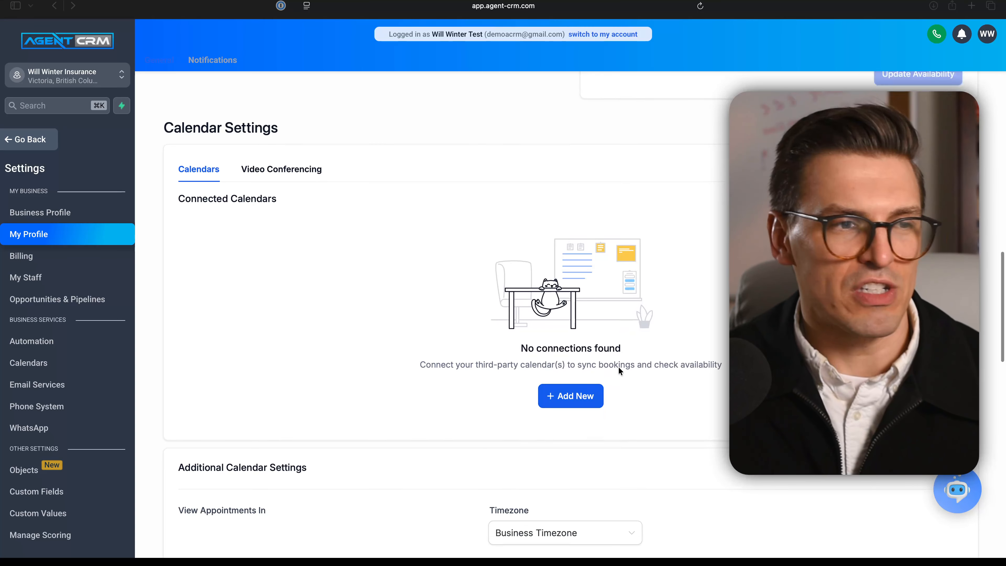
scroll(618, 366, down, 2)
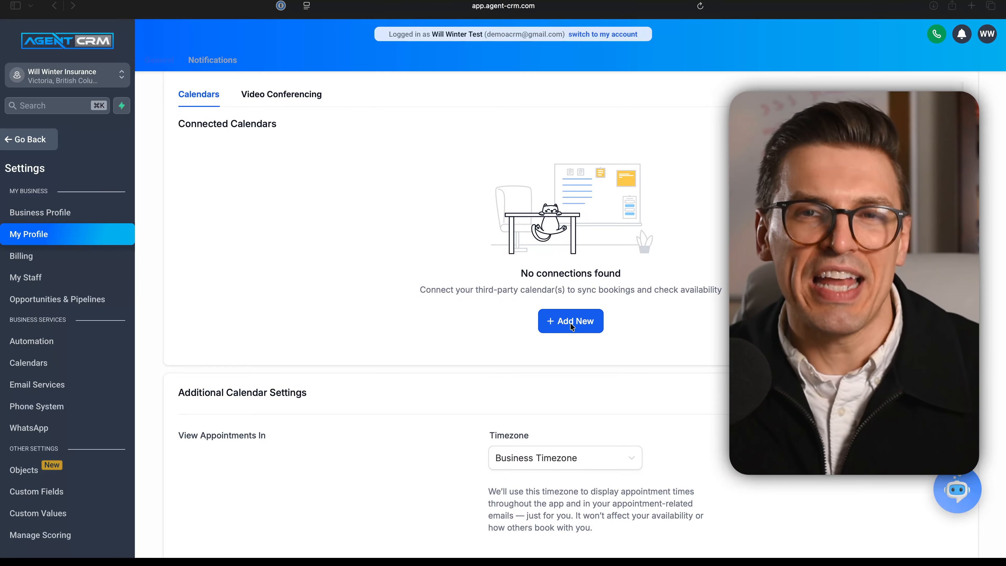
Add a new connected Google Calendar, signing in with the demo Google account and allowing Lead Connector access.
click(572, 320)
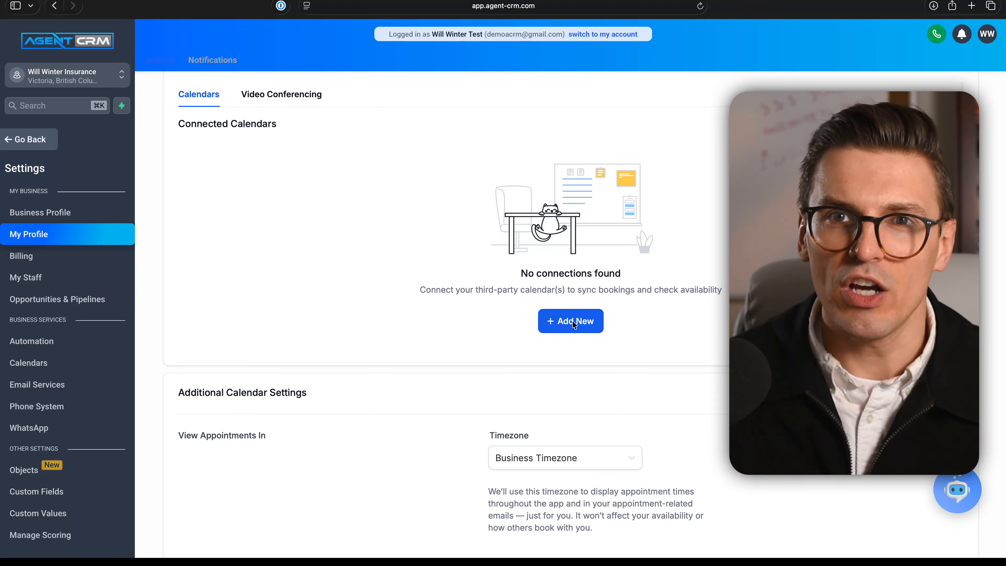
click(572, 320)
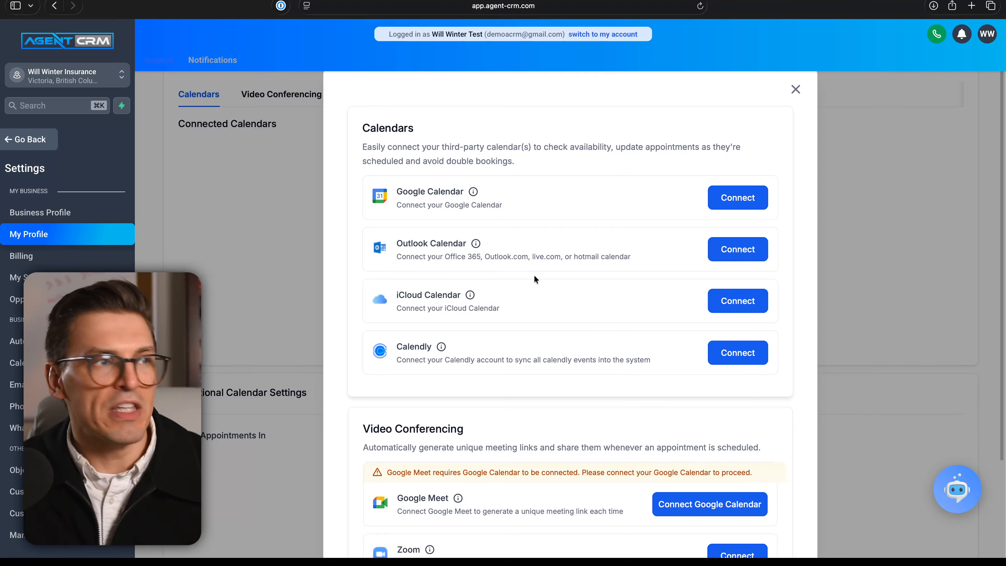
scroll(535, 230, down, 5)
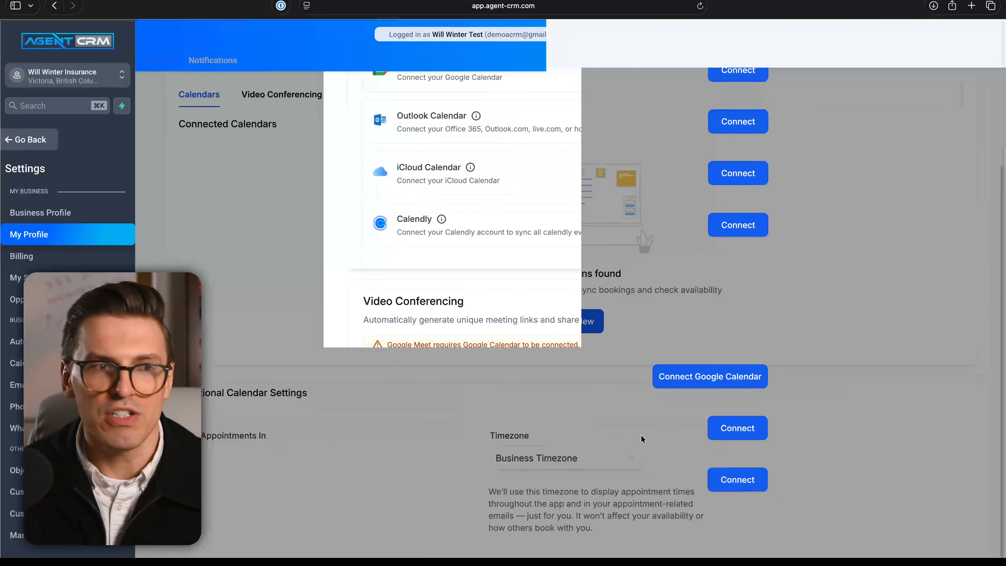
scroll(633, 380, up, 4)
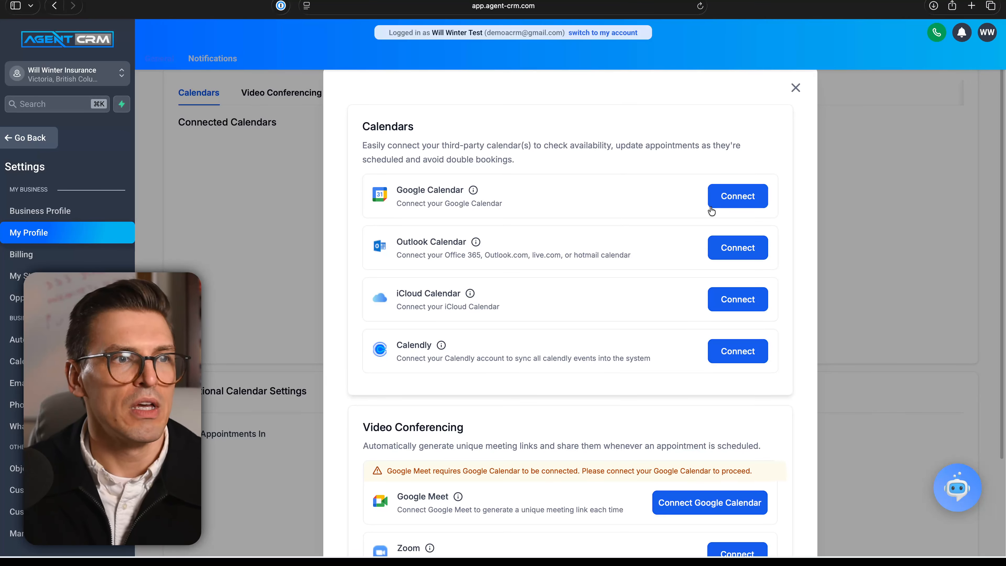
click(731, 205)
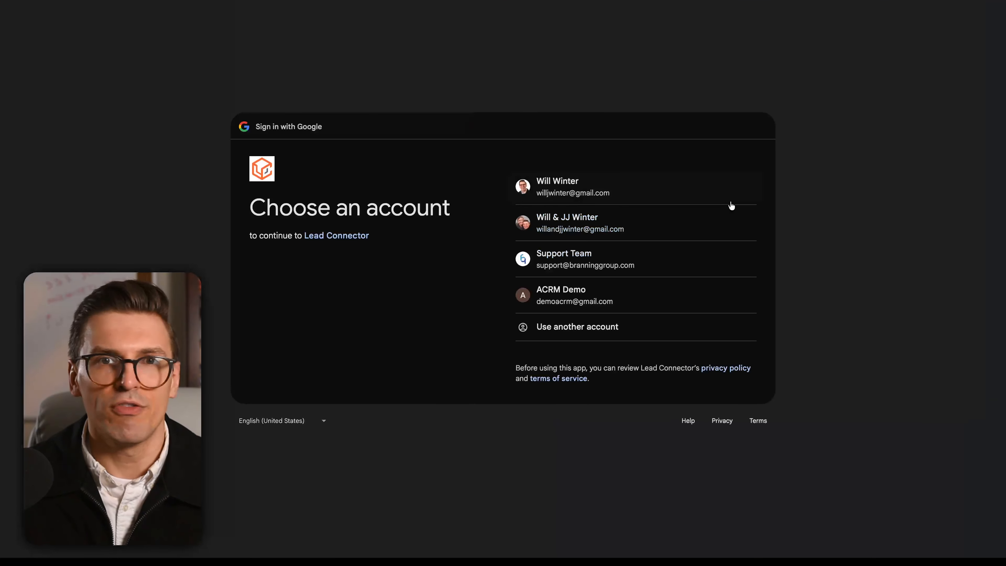
click(593, 293)
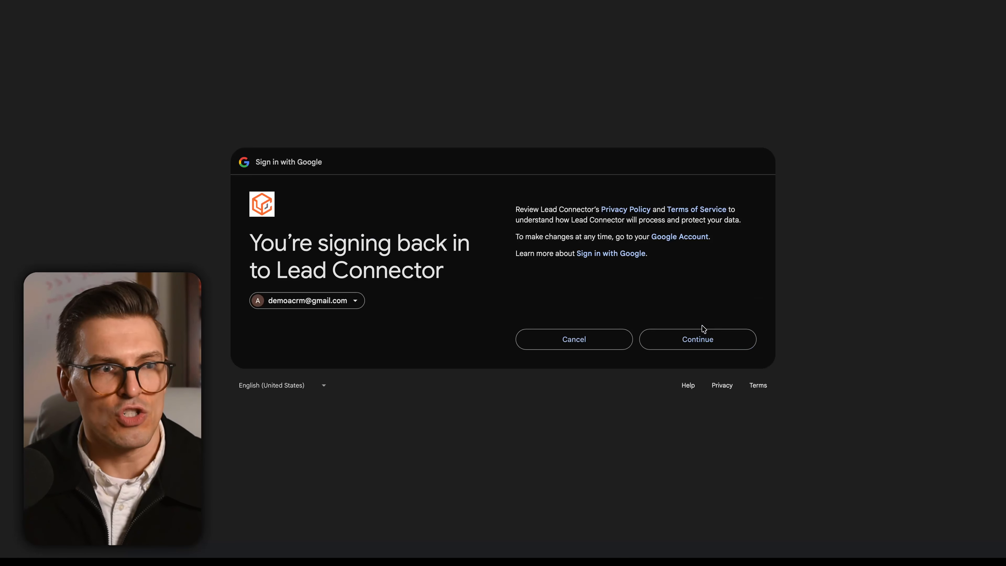
click(703, 341)
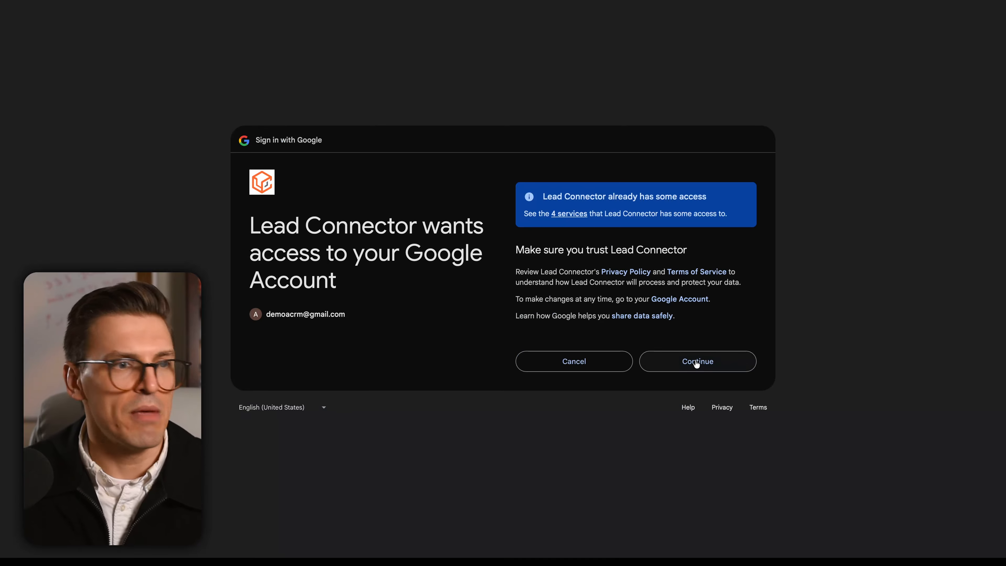
click(695, 362)
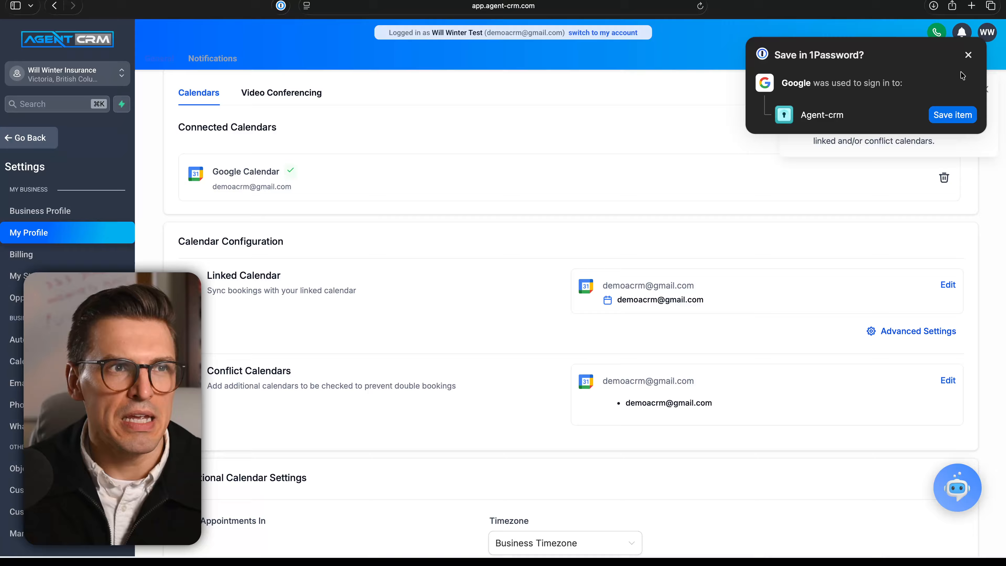
click(963, 55)
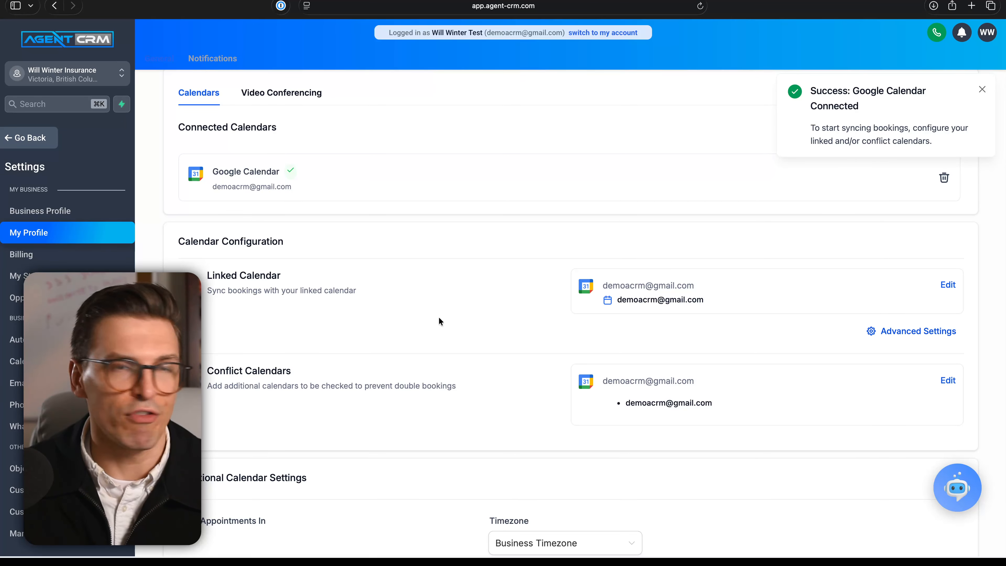
Review the connected Google Calendar and open its Conflict Calendars settings, closing them without changes.
scroll(337, 298, up, 5)
scroll(337, 298, up, 5)
scroll(337, 298, left, 5)
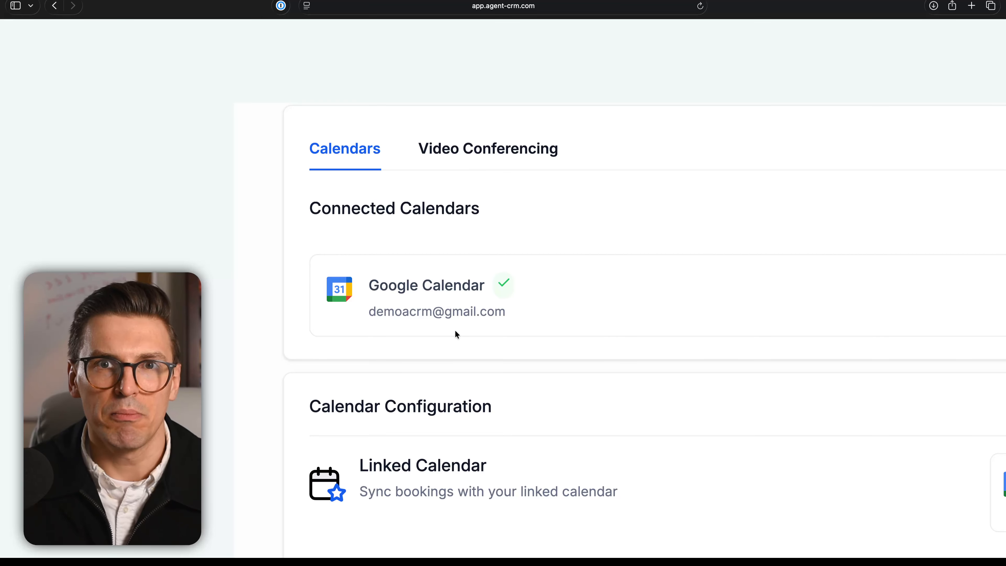
scroll(455, 332, down, 3)
scroll(455, 332, down, 5)
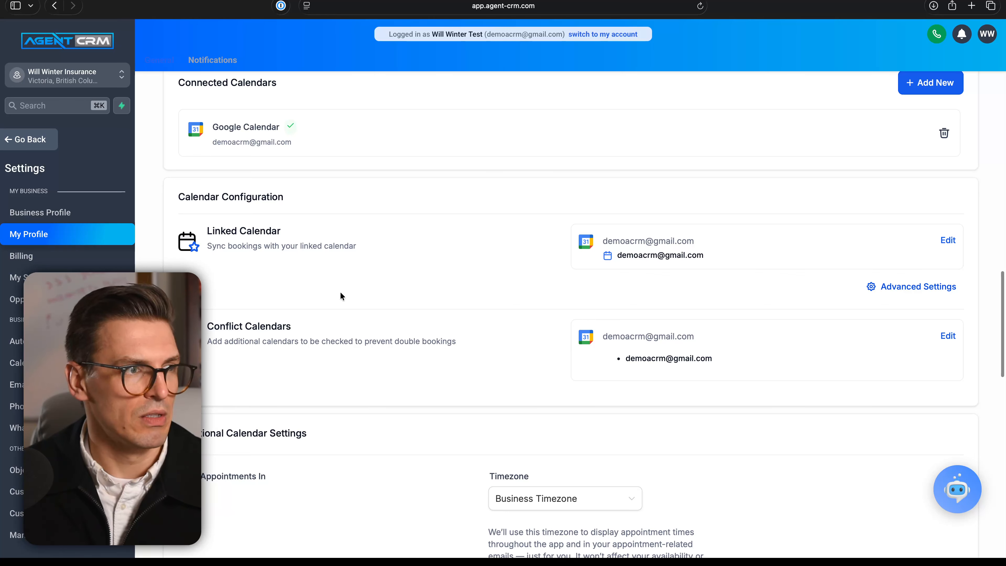
click(946, 337)
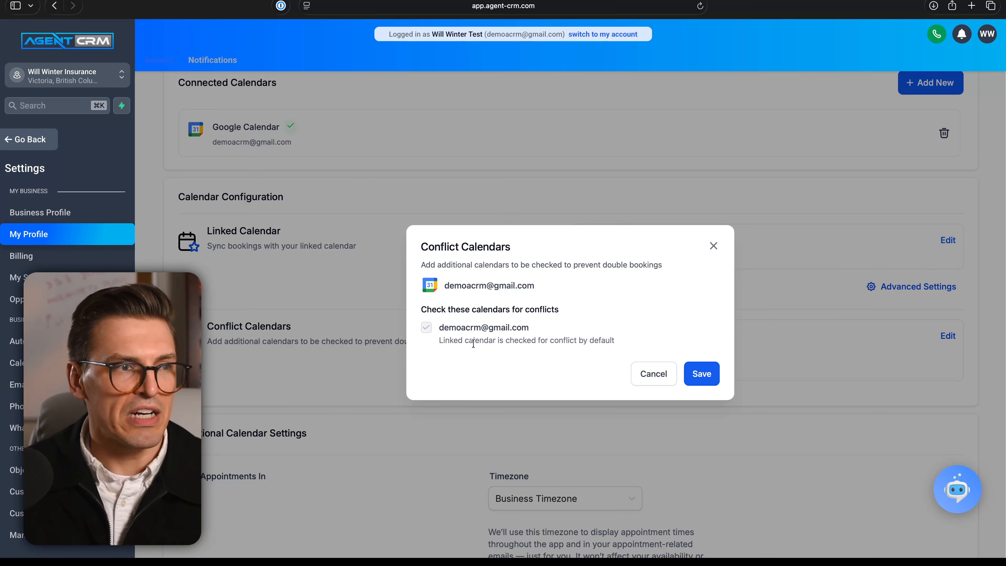
scroll(473, 343, up, 2)
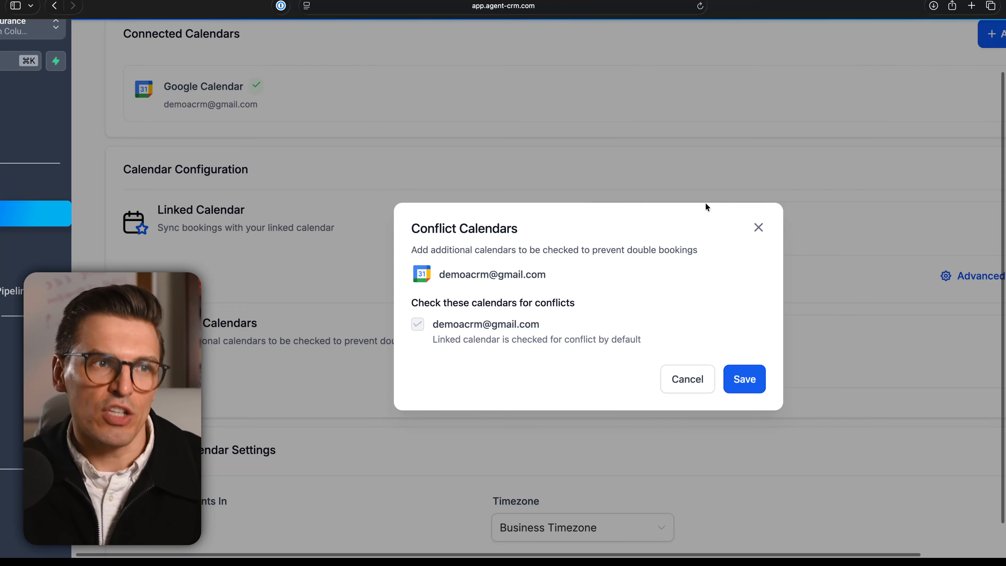
click(758, 227)
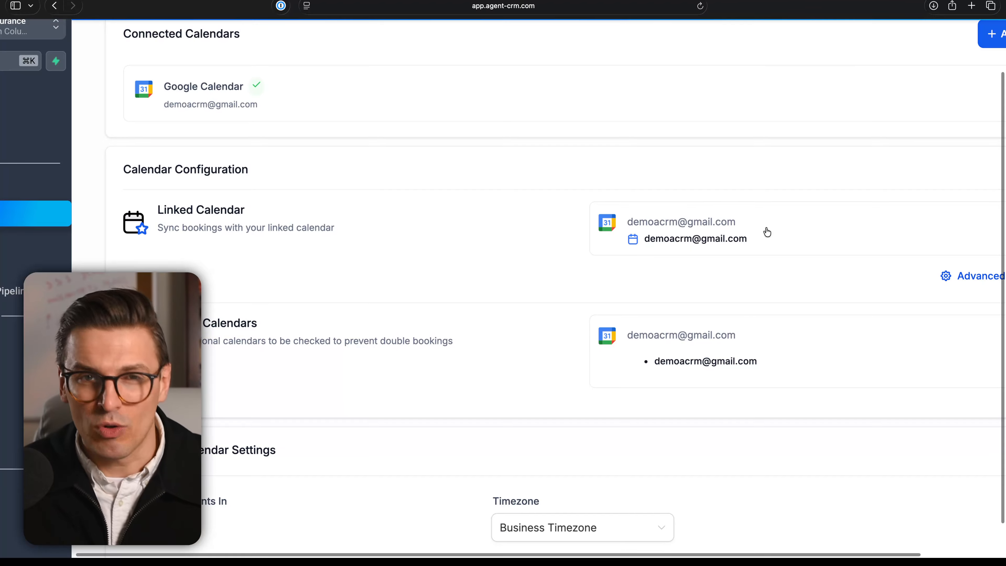
Open the Linked Calendar settings, review the calendar chosen for new events, and close the dialog without changes.
scroll(779, 207, right, 2)
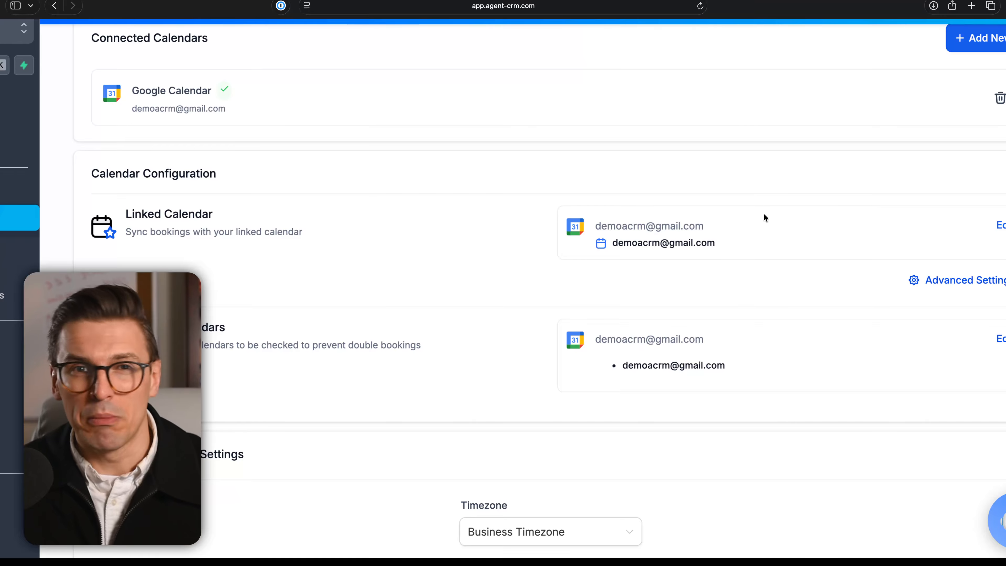
click(1002, 227)
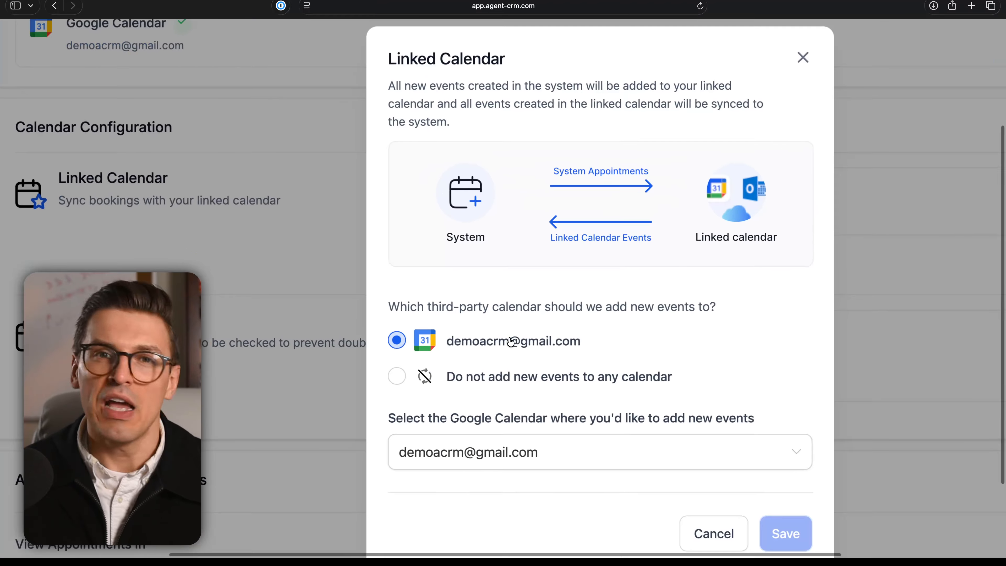
scroll(511, 341, left, 3)
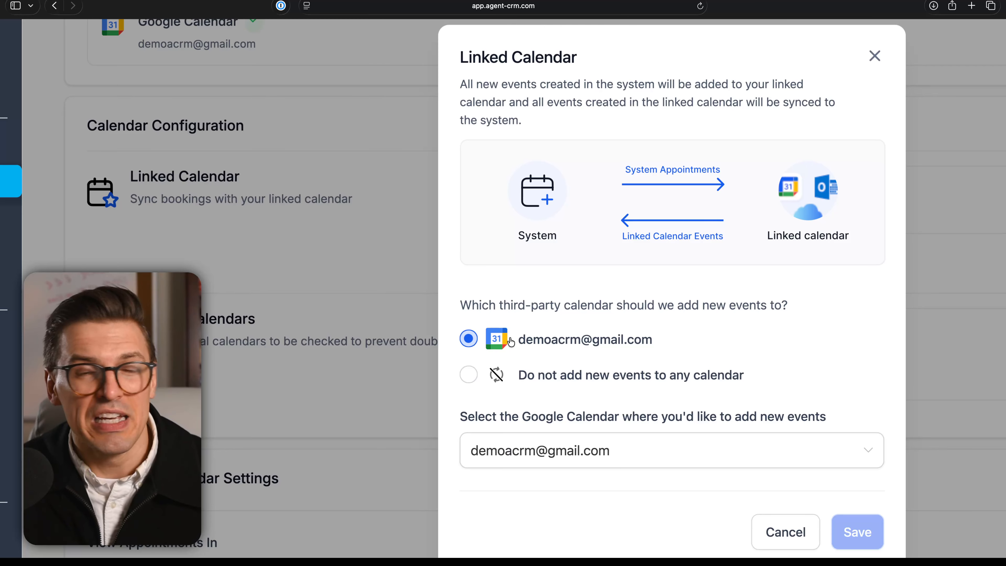
scroll(510, 341, down, 1)
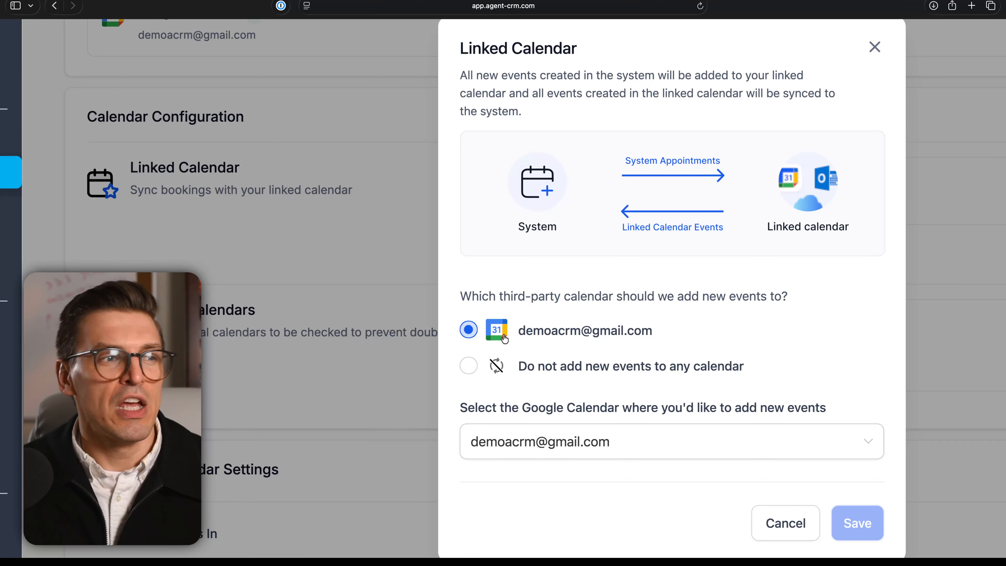
click(574, 440)
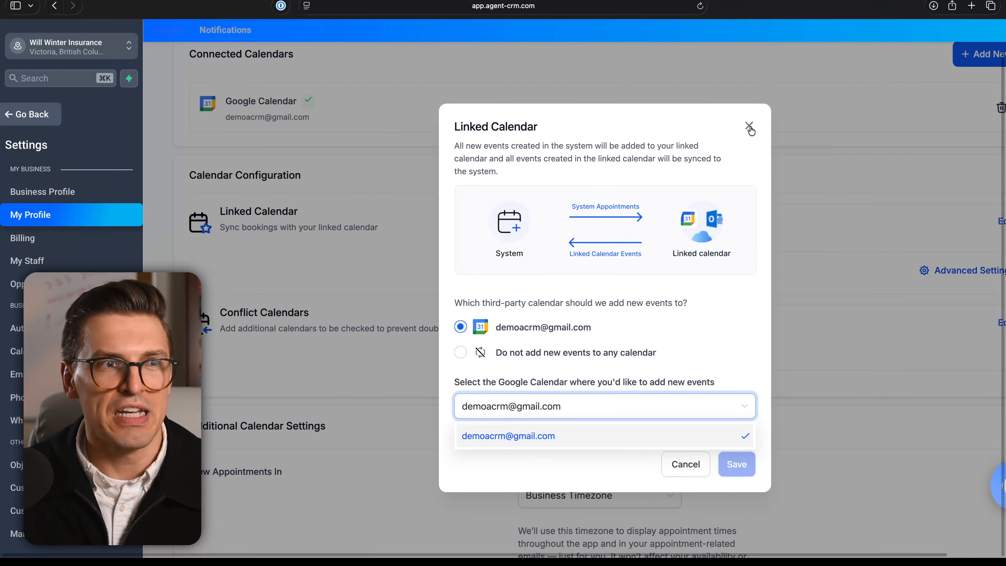
click(859, 103)
Browse the timezone options for viewing appointments in Additional Calendar Settings, closing the list without changing it.
scroll(825, 363, down, 3)
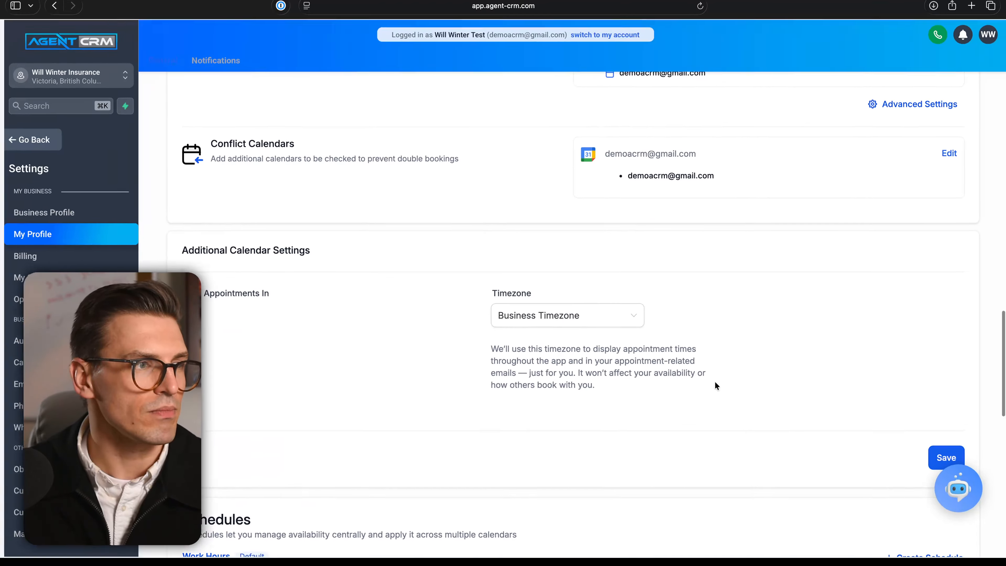
scroll(616, 311, down, 1)
click(550, 288)
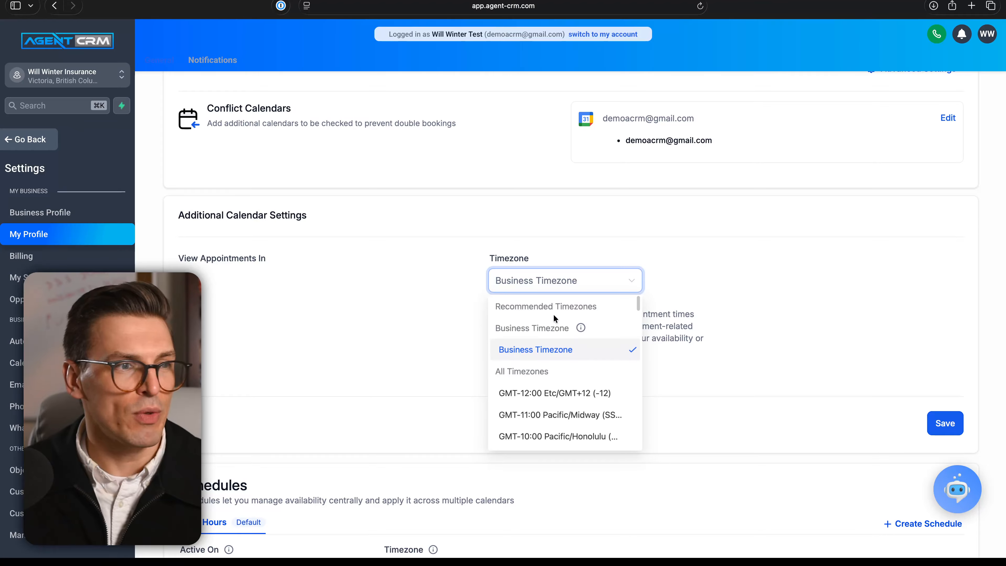
scroll(556, 352, down, 10)
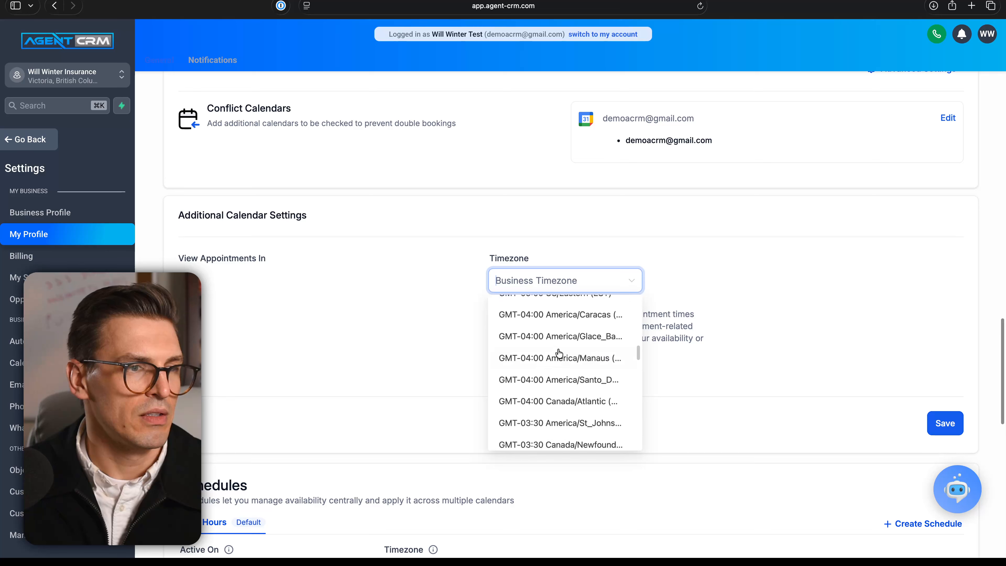
scroll(558, 353, down, 15)
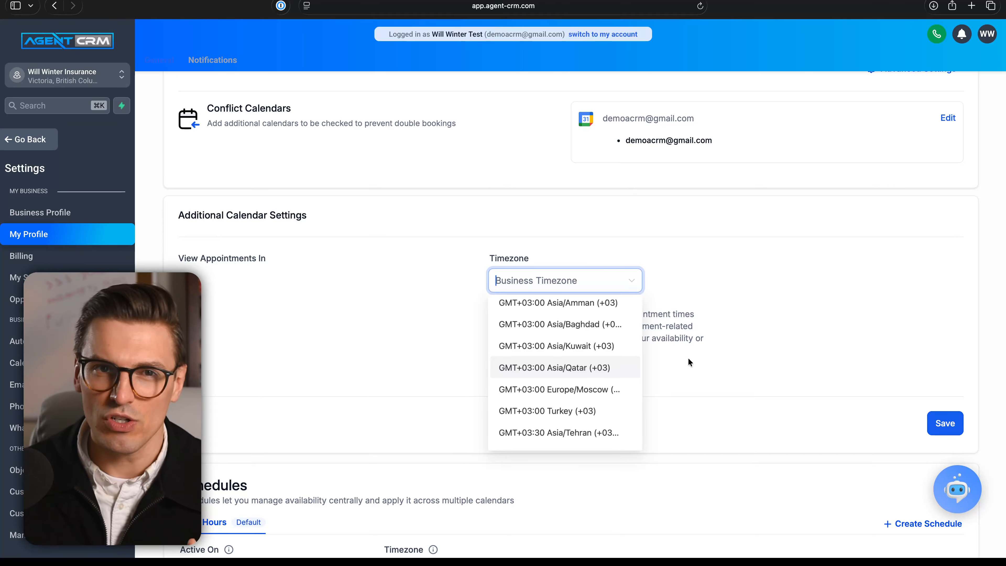
click(761, 278)
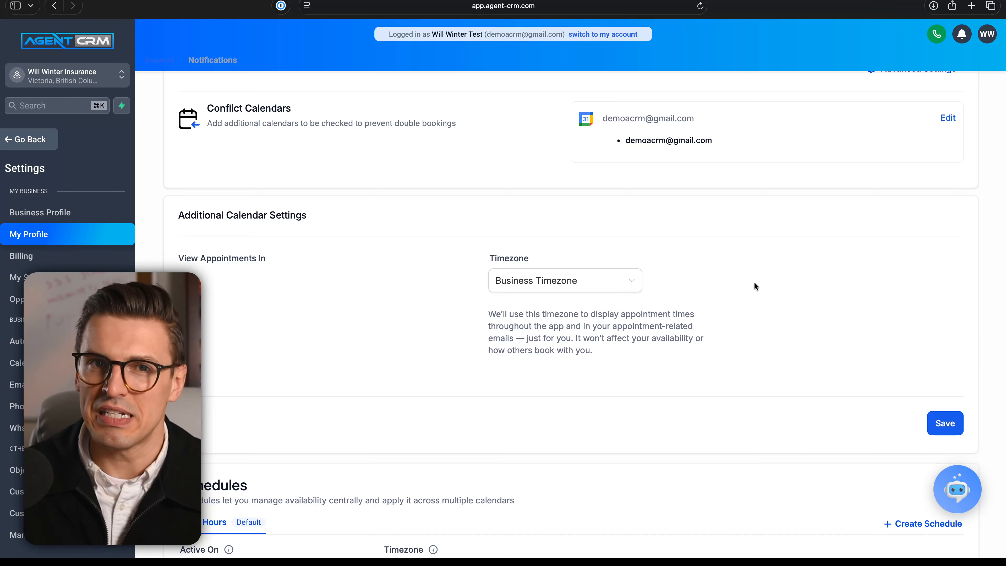
Delete Monday's overlapping 03:15 AM–05:00 PM time slot in the Work Hours schedule.
scroll(754, 283, down, 3)
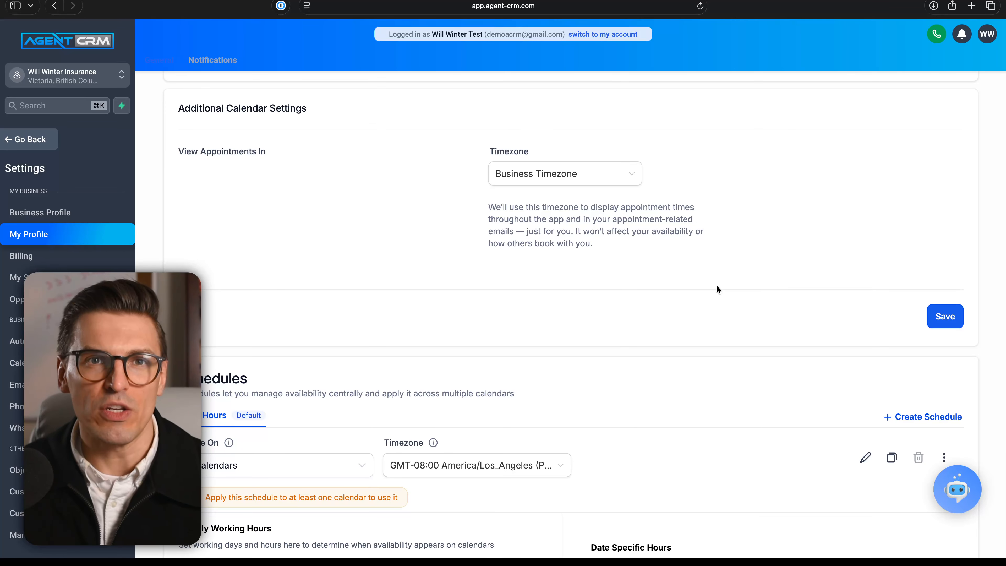
scroll(711, 288, down, 6)
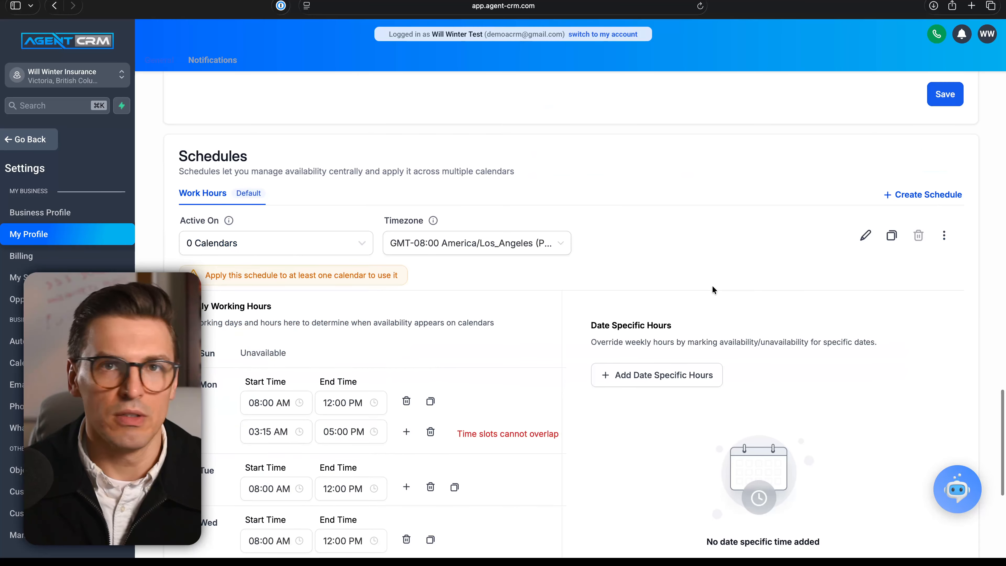
scroll(712, 286, down, 1)
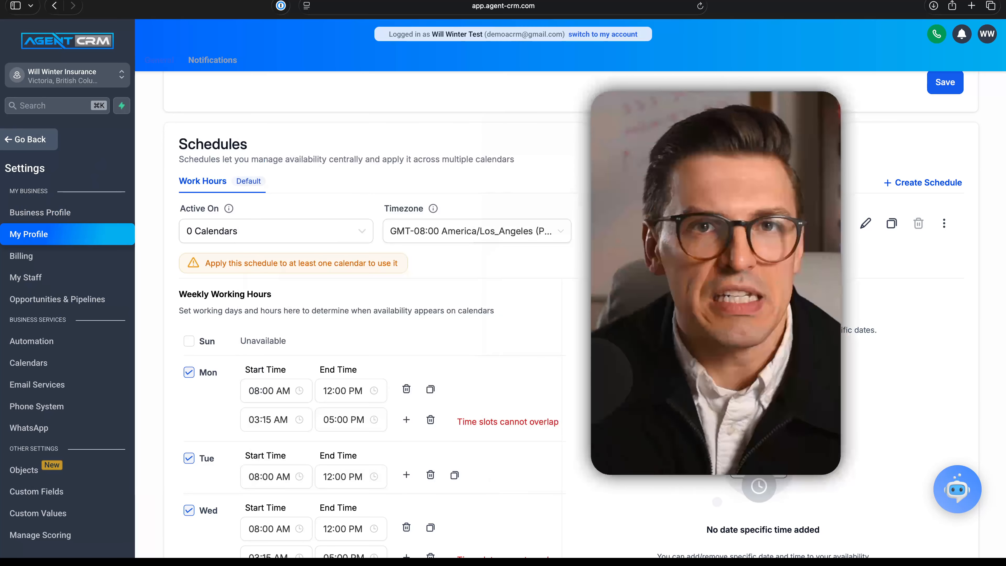
scroll(587, 413, down, 2)
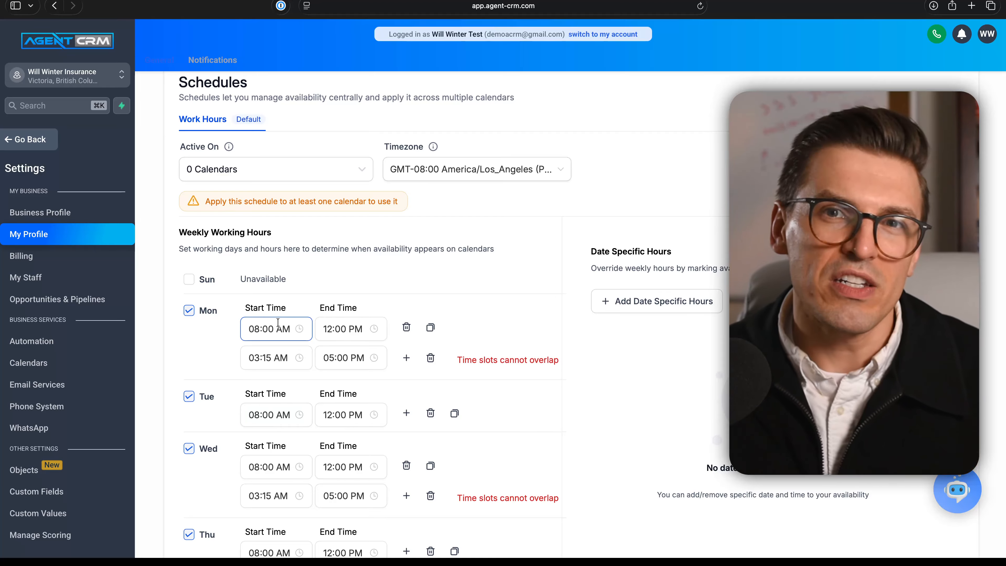
scroll(246, 317, up, 5)
scroll(245, 316, down, 1)
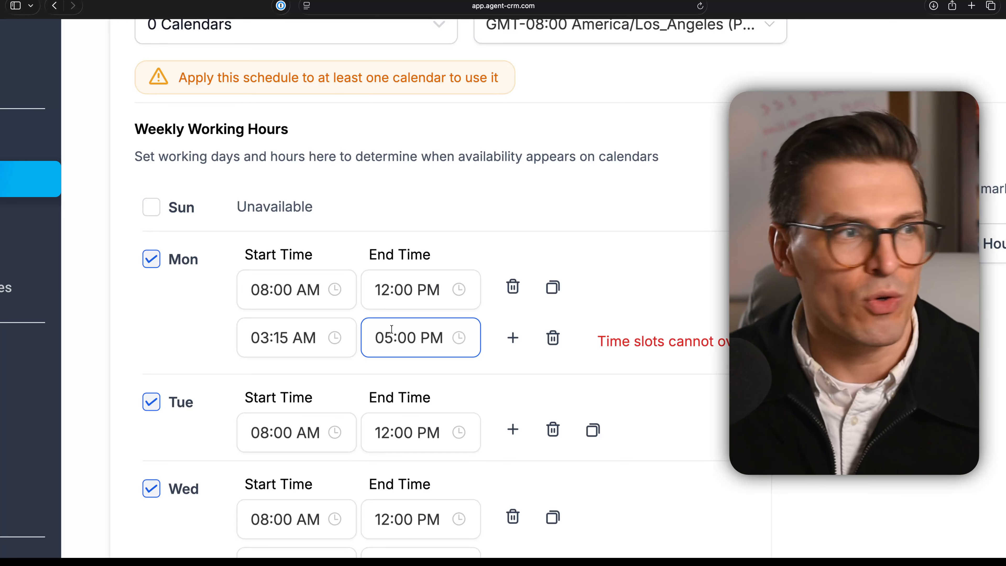
scroll(392, 329, down, 2)
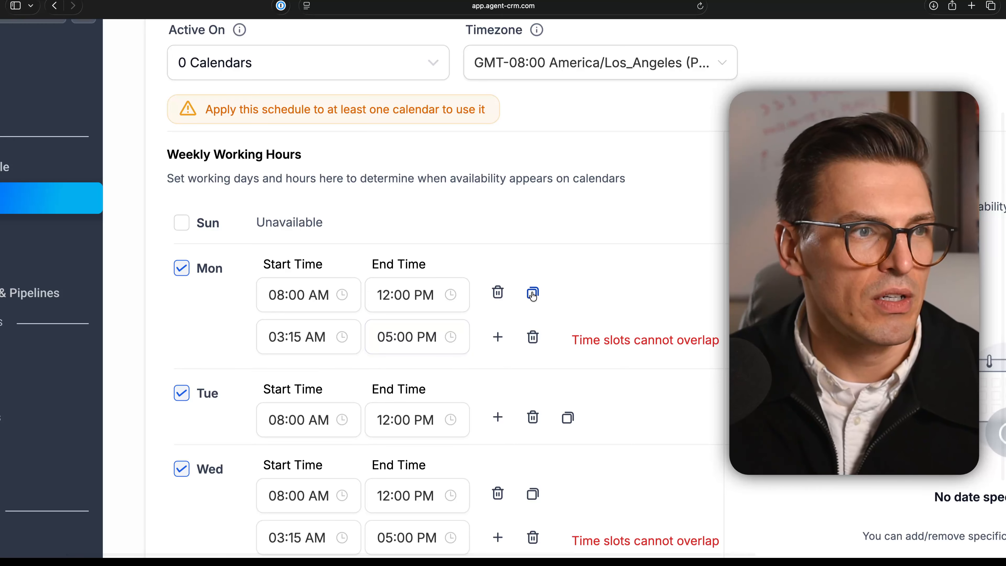
click(528, 336)
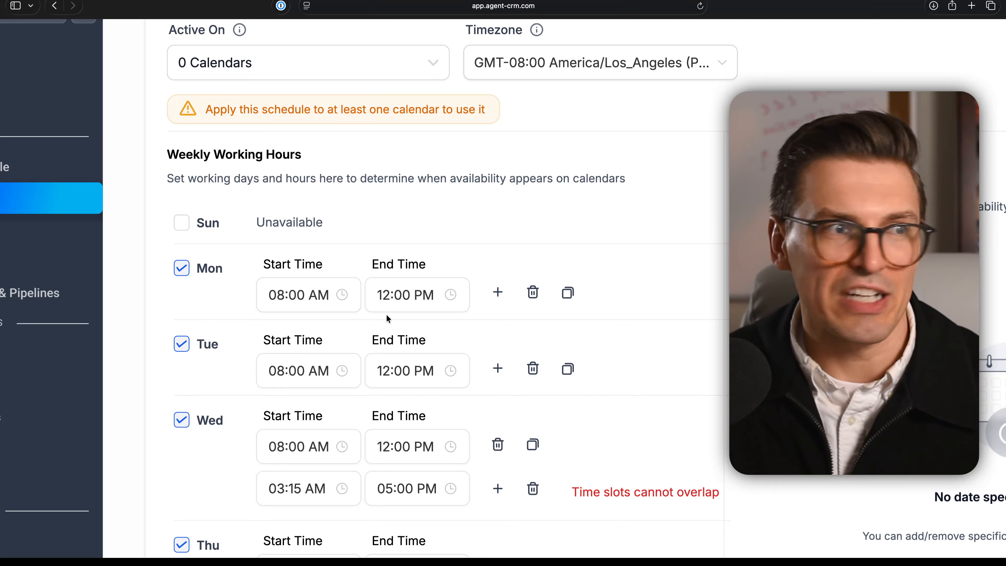
Add two extra Monday time slots and then delete both of them.
click(497, 293)
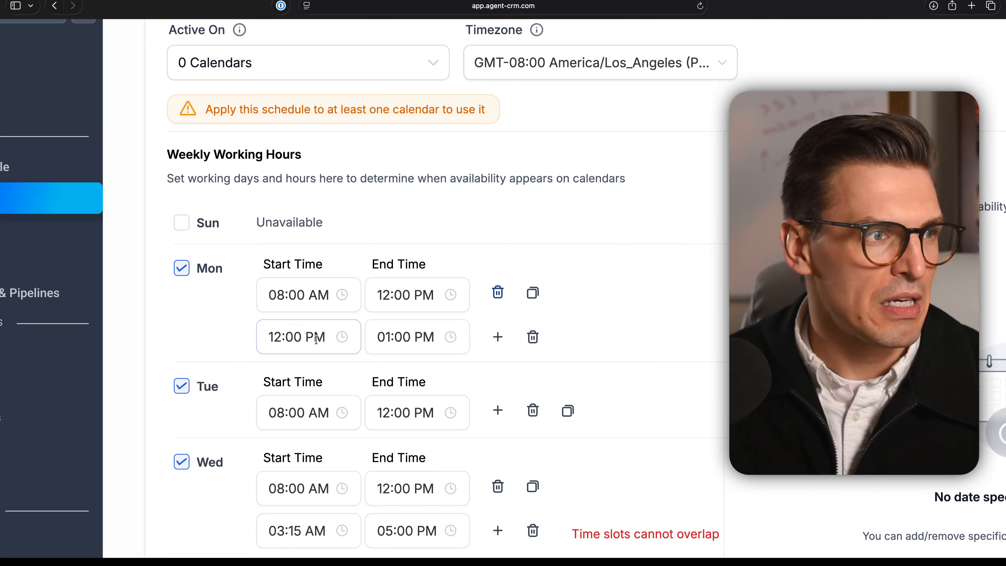
click(493, 337)
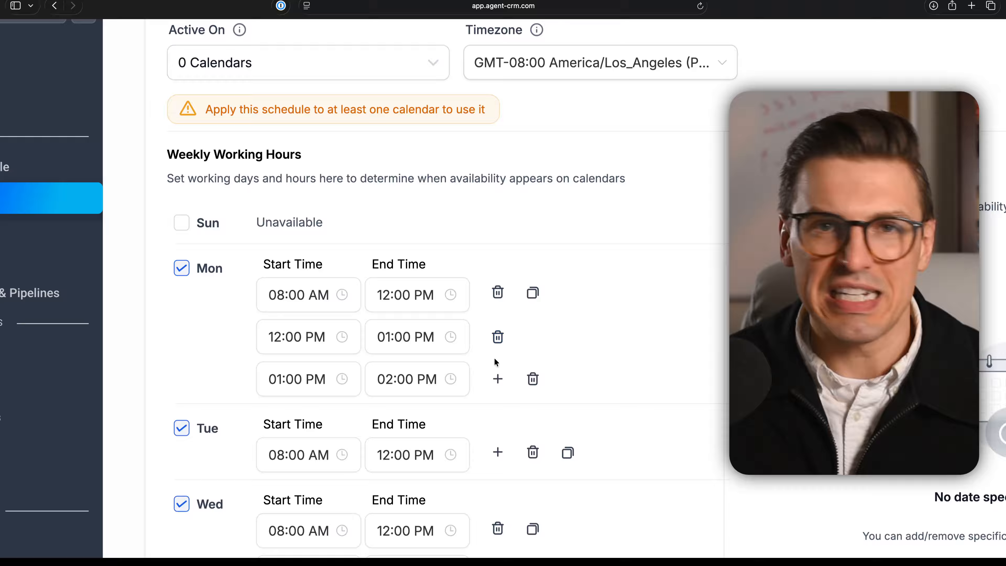
click(497, 337)
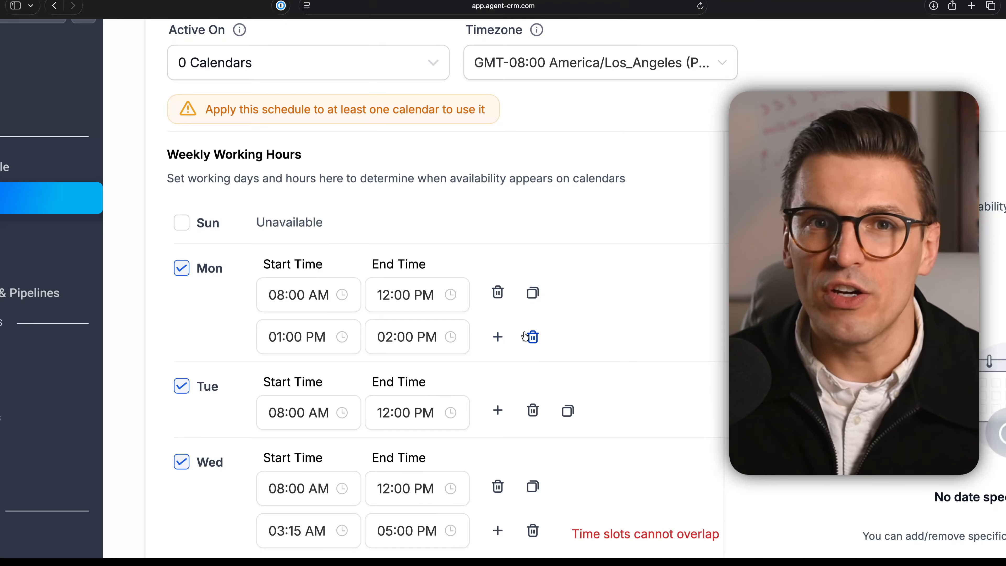
click(531, 337)
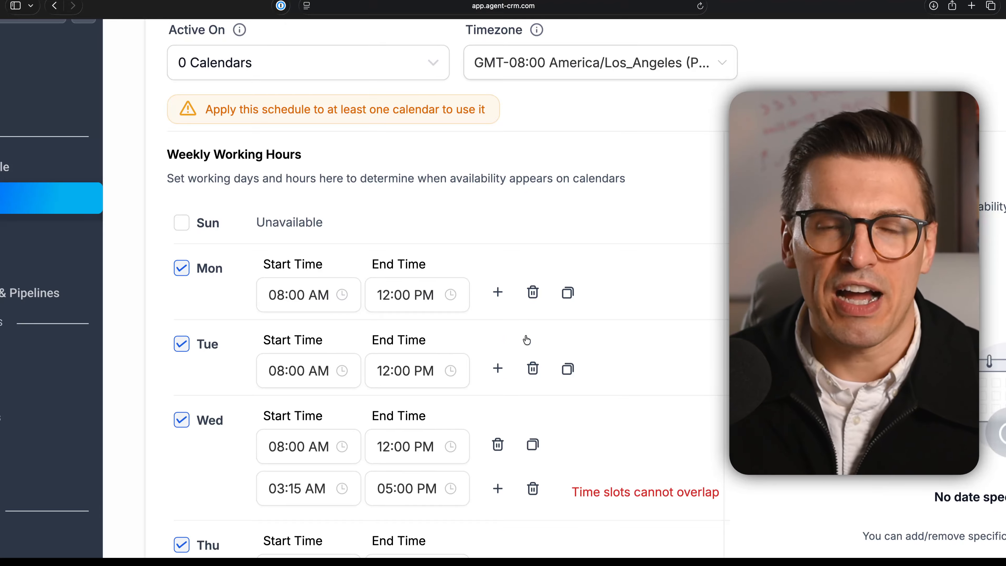
Copy Monday's 08:00 AM–12:00 PM hours to all days of the week.
click(567, 294)
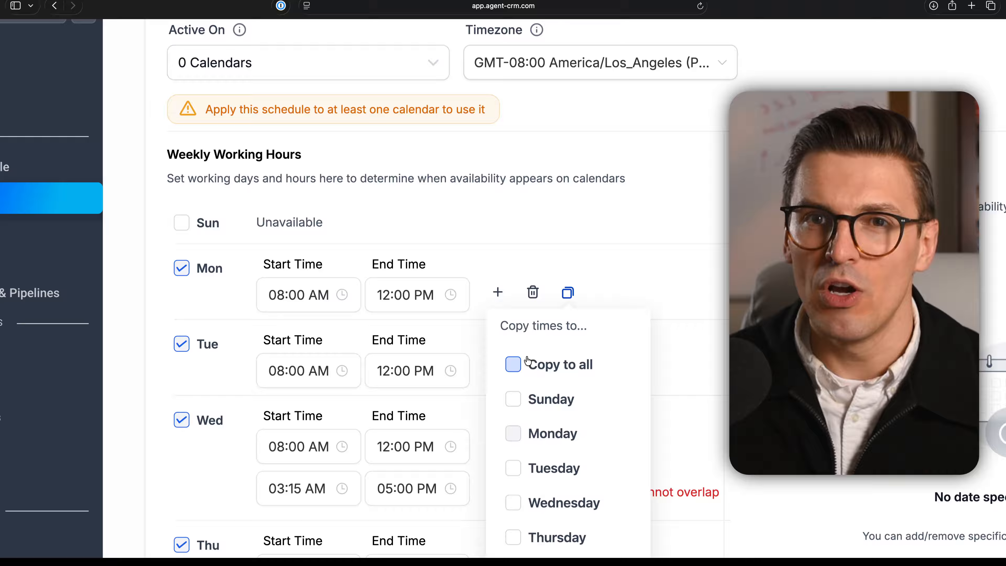
click(533, 367)
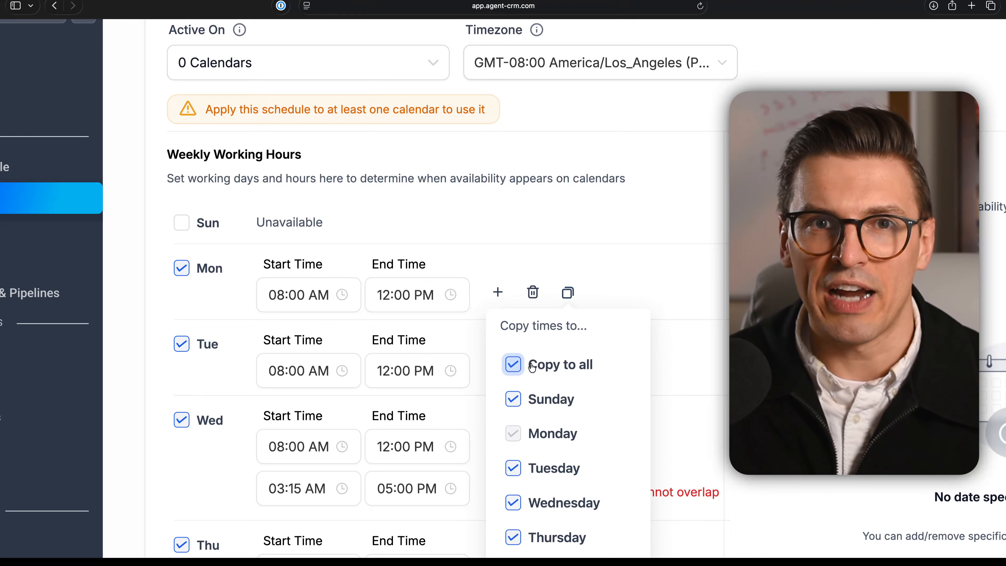
scroll(532, 366, down, 5)
click(559, 460)
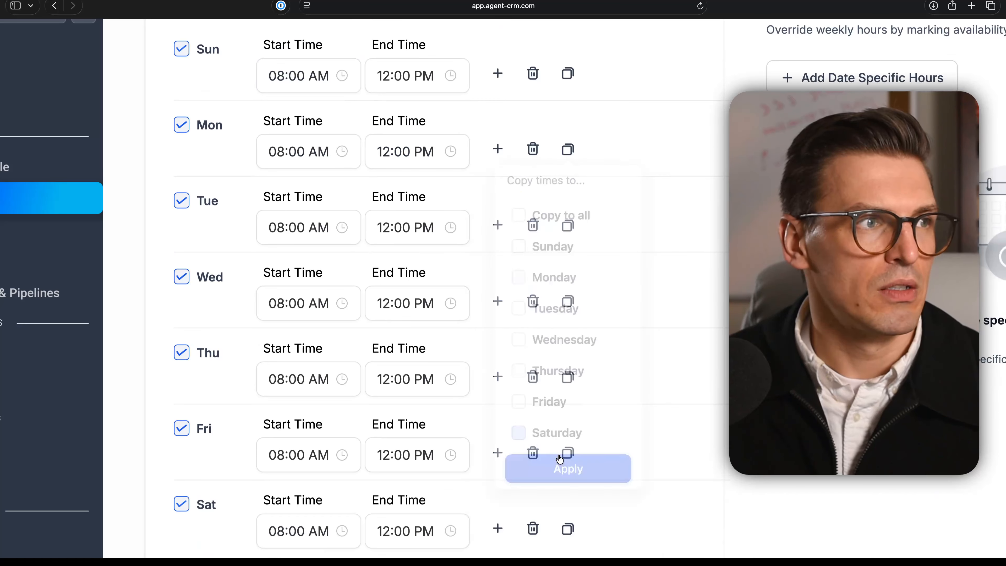
Mark Sunday and Saturday as unavailable in the weekly working hours.
scroll(431, 298, up, 1)
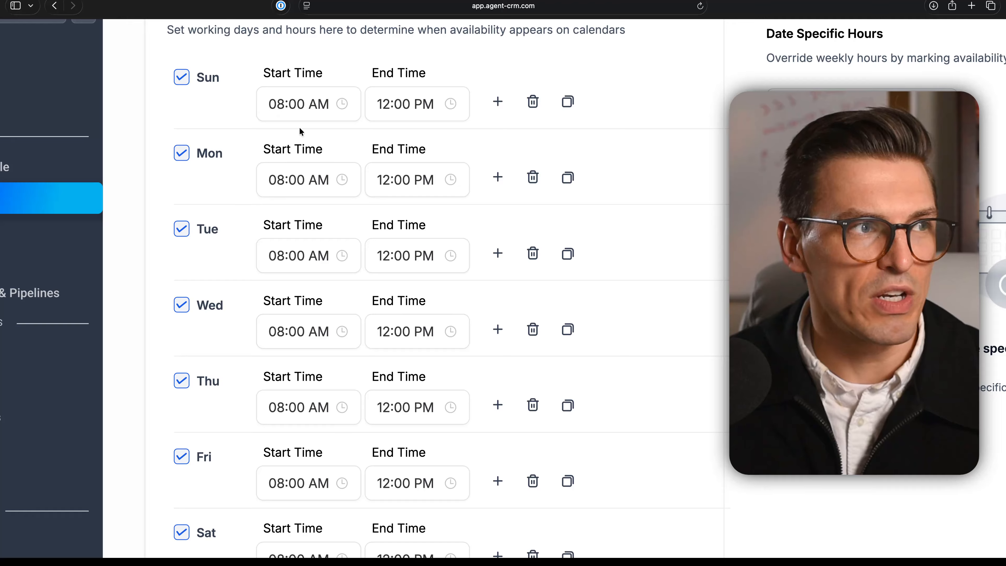
click(180, 84)
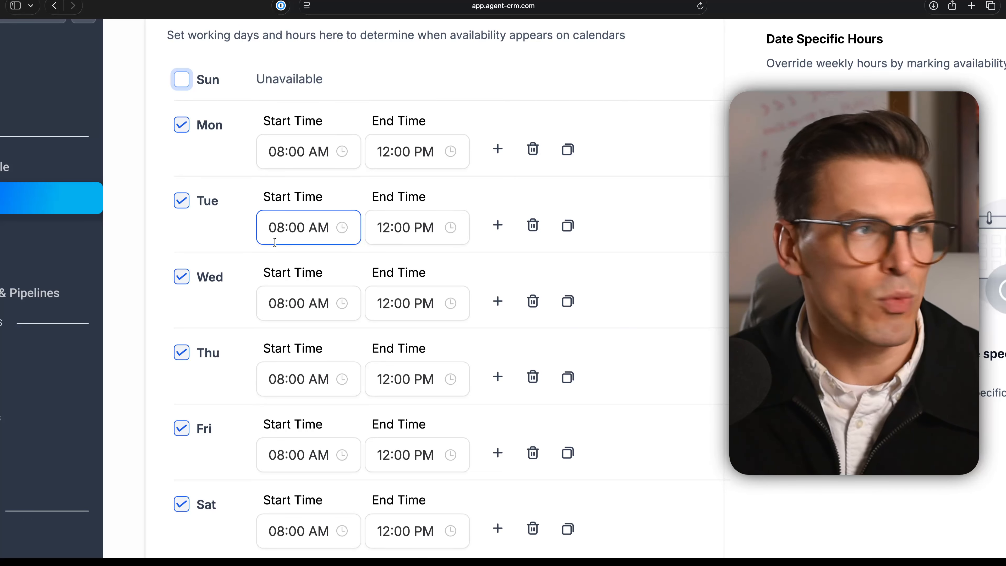
scroll(270, 233, down, 3)
click(195, 391)
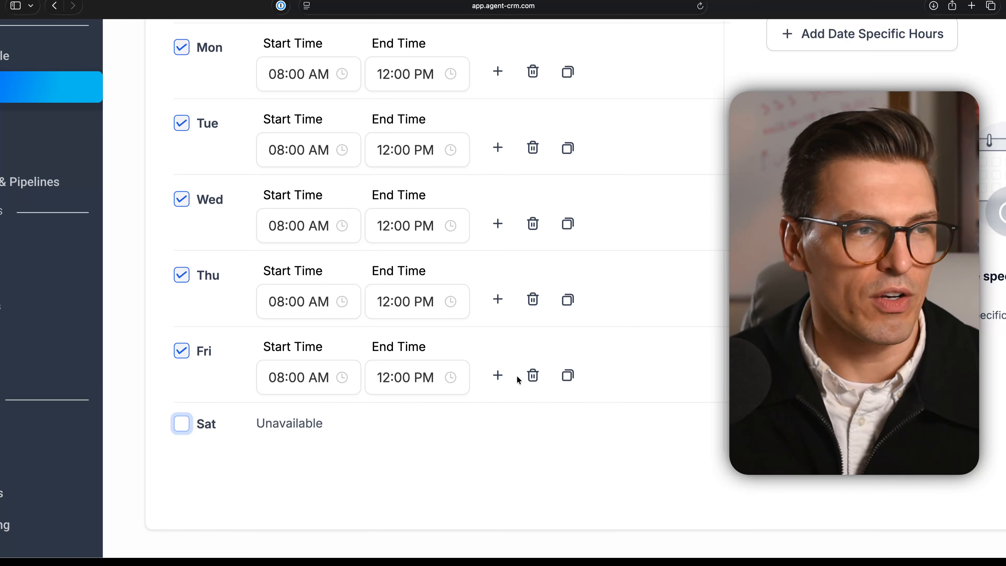
scroll(517, 377, down, 2)
Add a date-specific override making March 29, 2026 unavailable by removing its time range.
scroll(516, 377, up, 3)
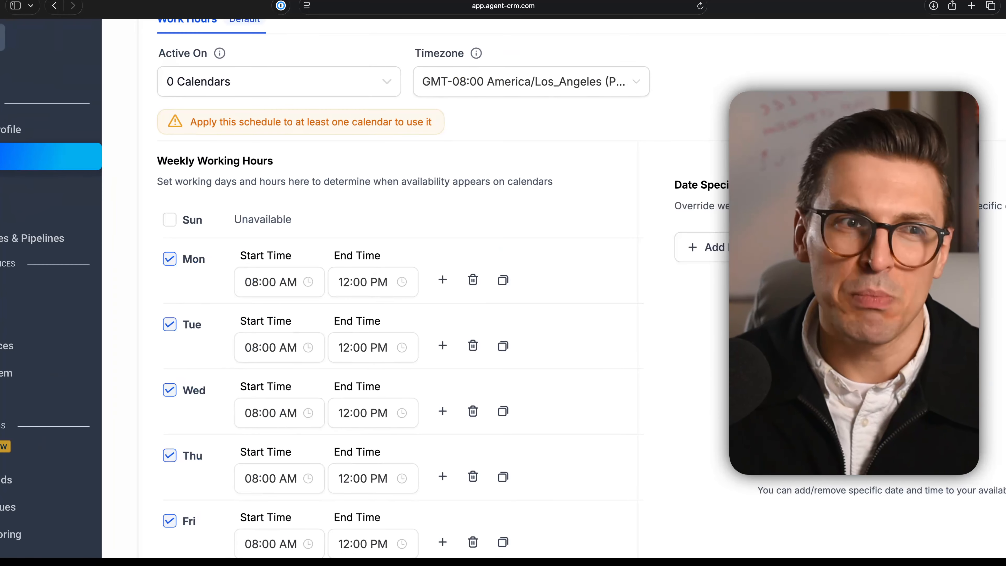
scroll(725, 238, right, 2)
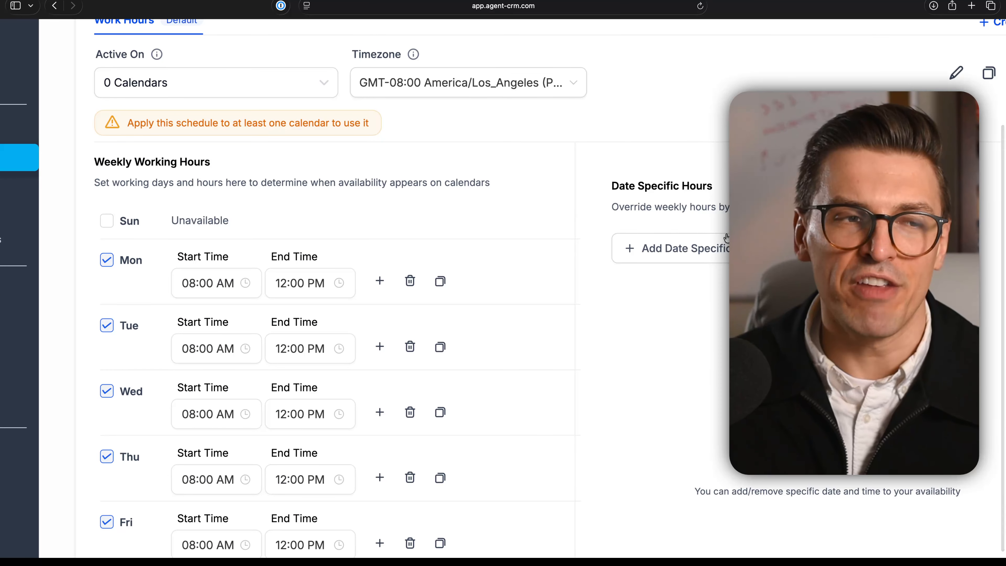
click(714, 240)
scroll(714, 240, right, 2)
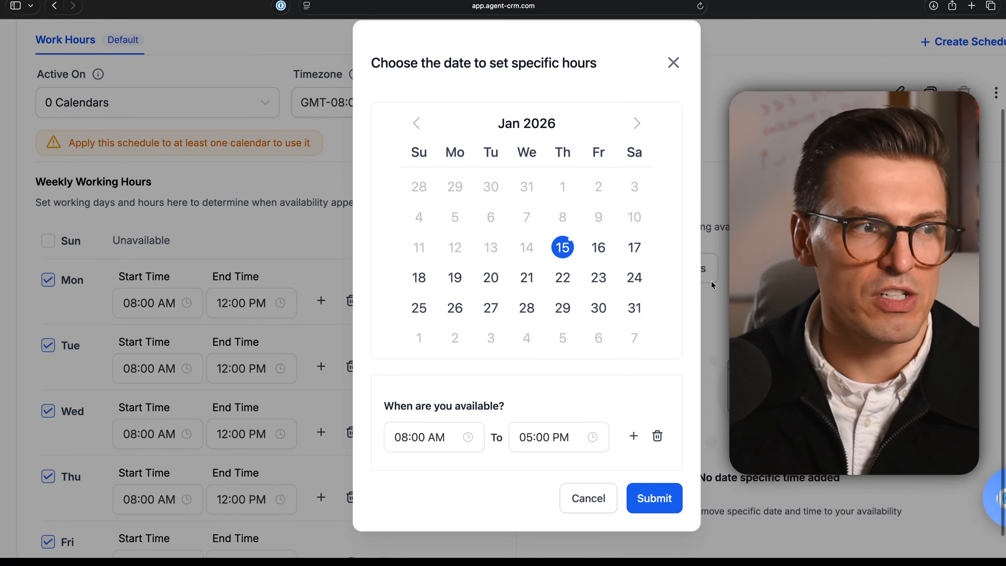
scroll(711, 280, up, 2)
click(635, 136)
click(635, 137)
click(425, 358)
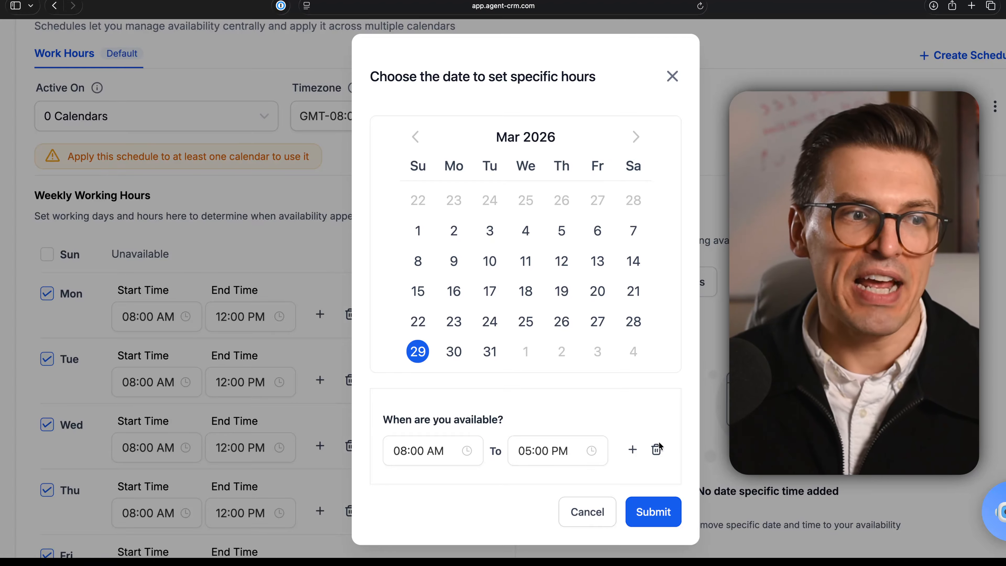
click(657, 450)
scroll(604, 431, down, 2)
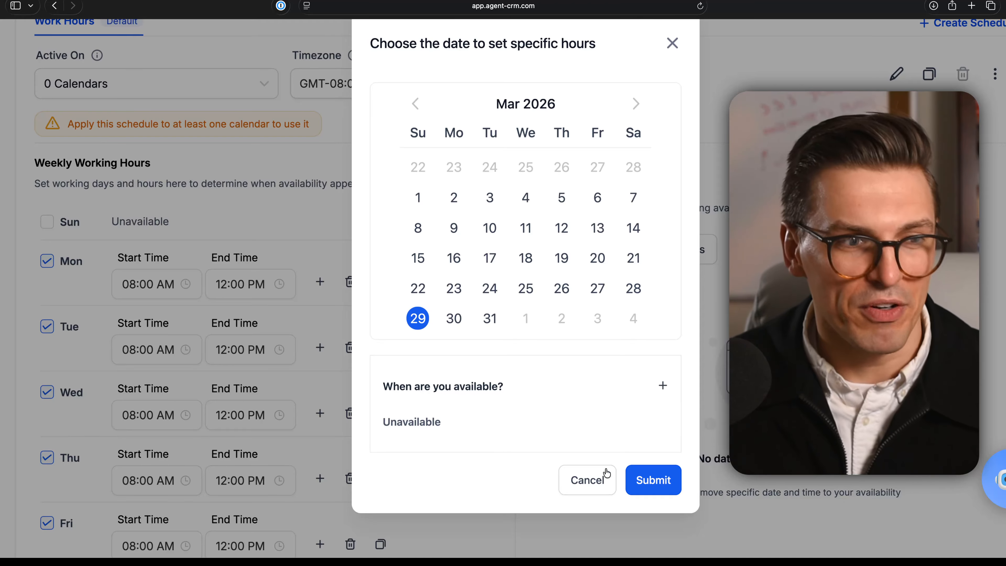
click(666, 480)
scroll(663, 330, right, 2)
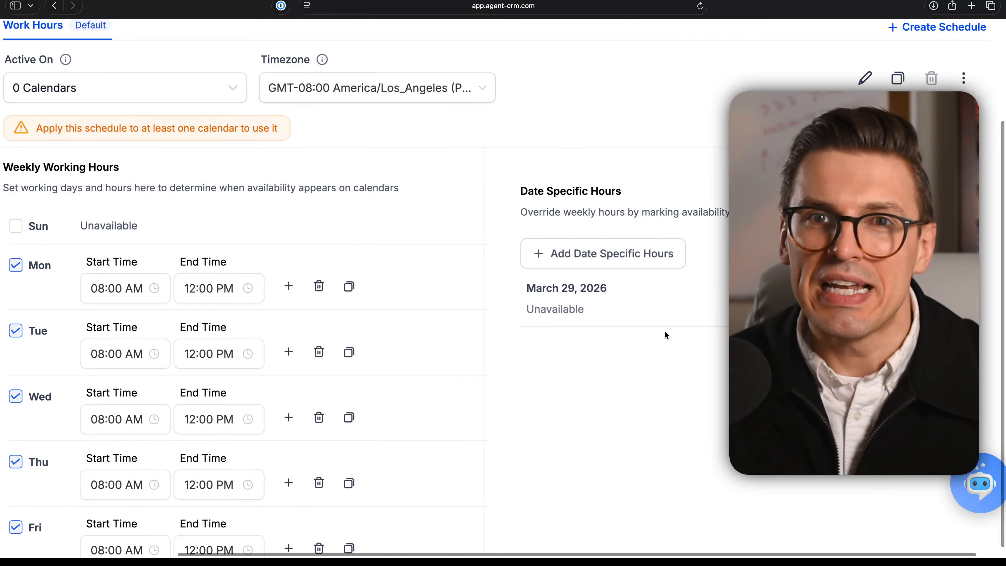
scroll(622, 328, right, 1)
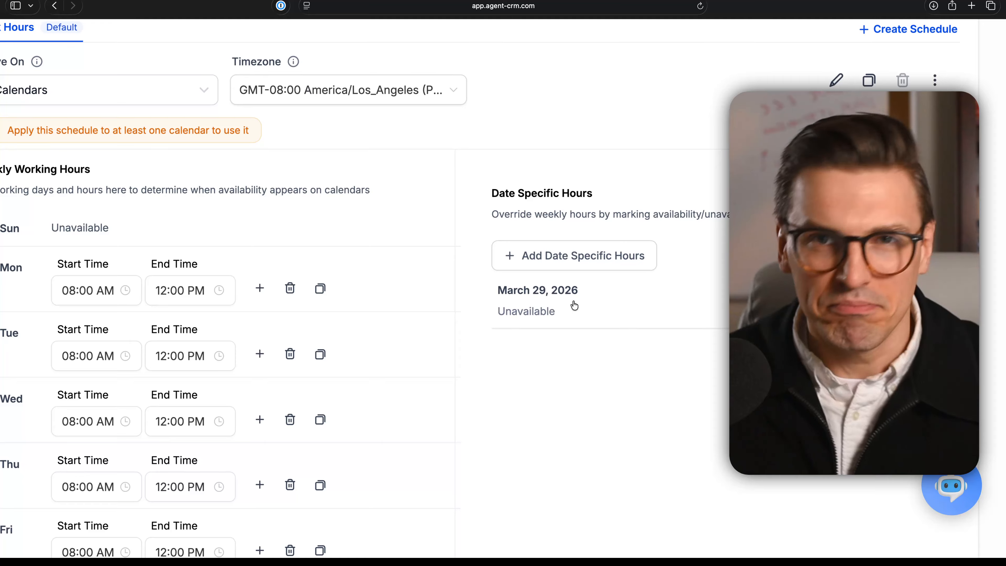
scroll(541, 279, down, 2)
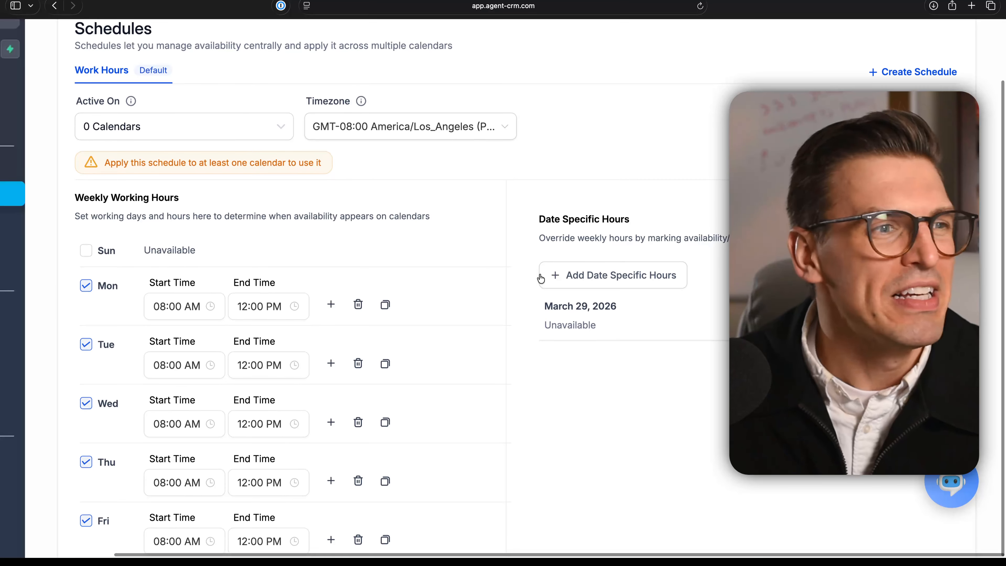
Apply the Work Hours schedule to all calendars, 30 Minute Appointment and Speak With Your Mortgage Protection Insurance Agent, and save the availability.
scroll(540, 279, down, 4)
scroll(540, 279, down, 2)
scroll(541, 279, down, 1)
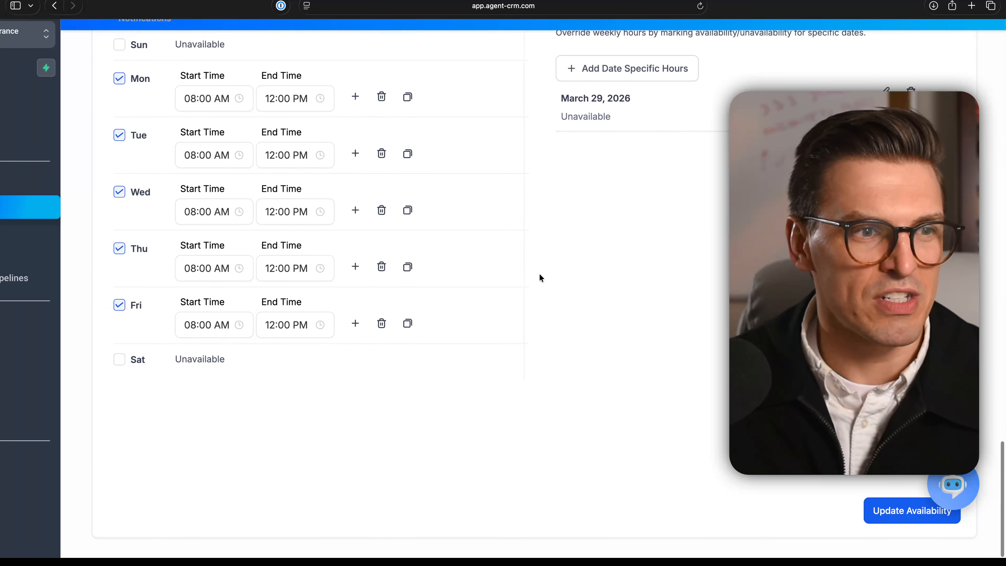
scroll(617, 331, up, 1)
scroll(617, 331, down, 1)
scroll(616, 332, up, 8)
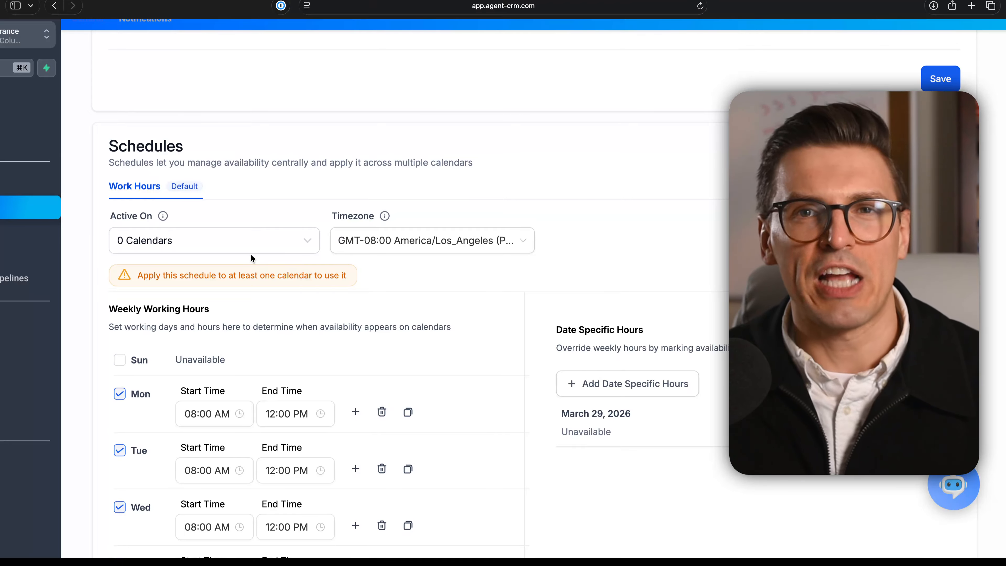
click(185, 250)
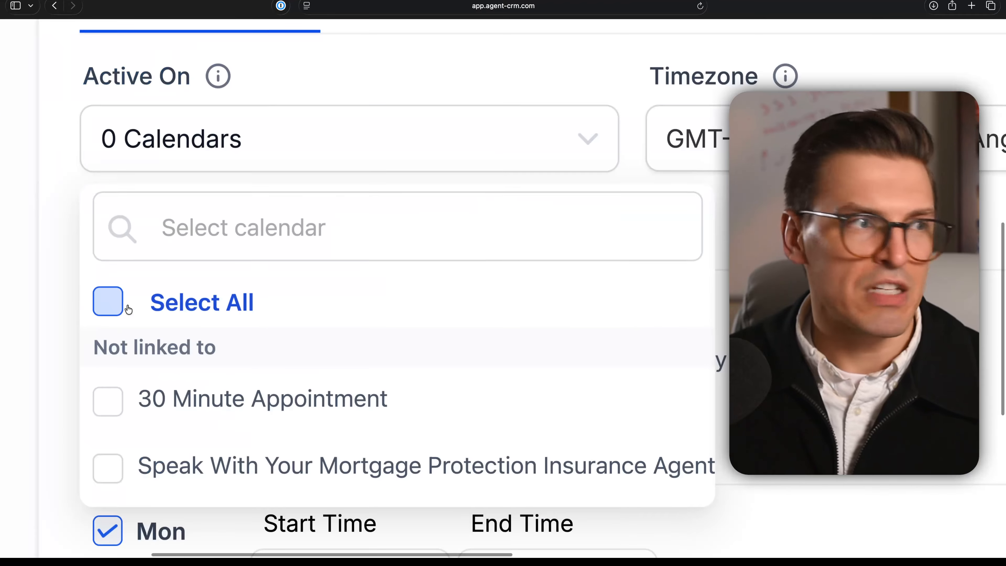
click(125, 308)
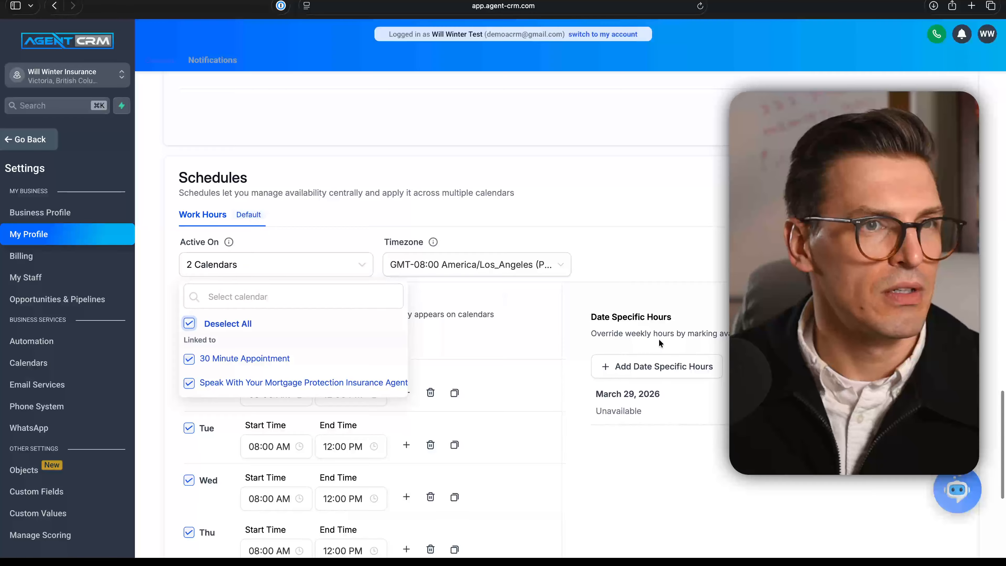
scroll(658, 338, down, 5)
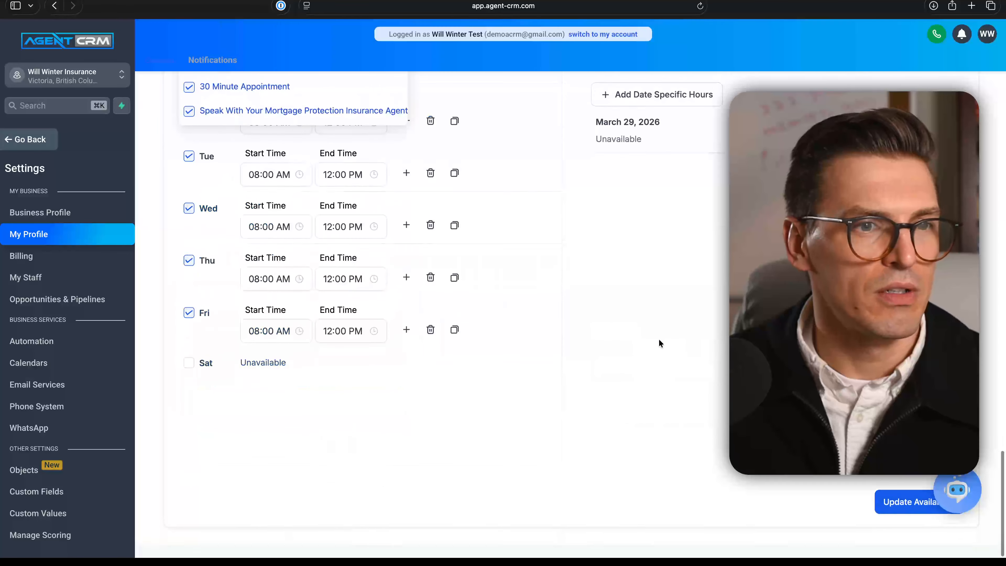
click(894, 512)
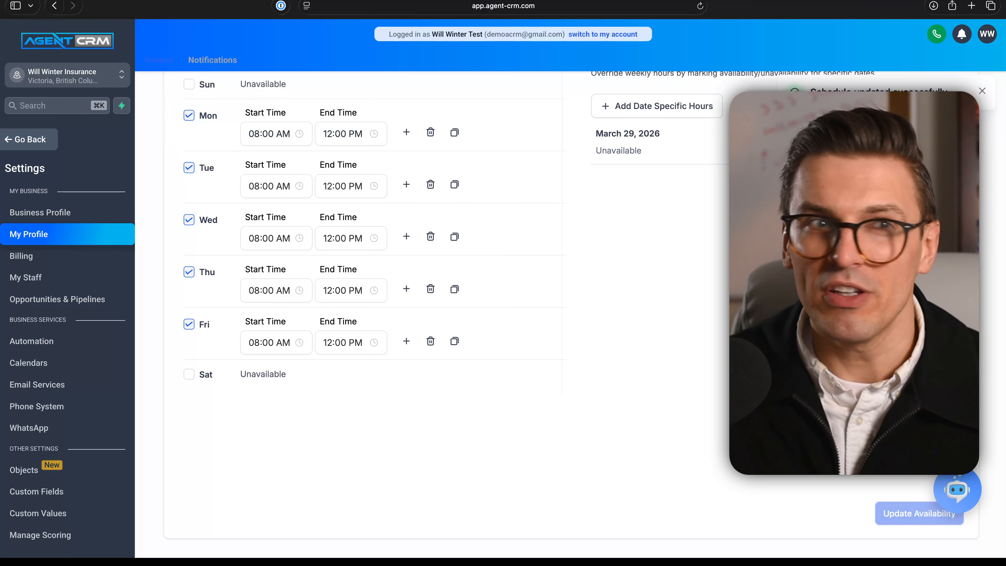